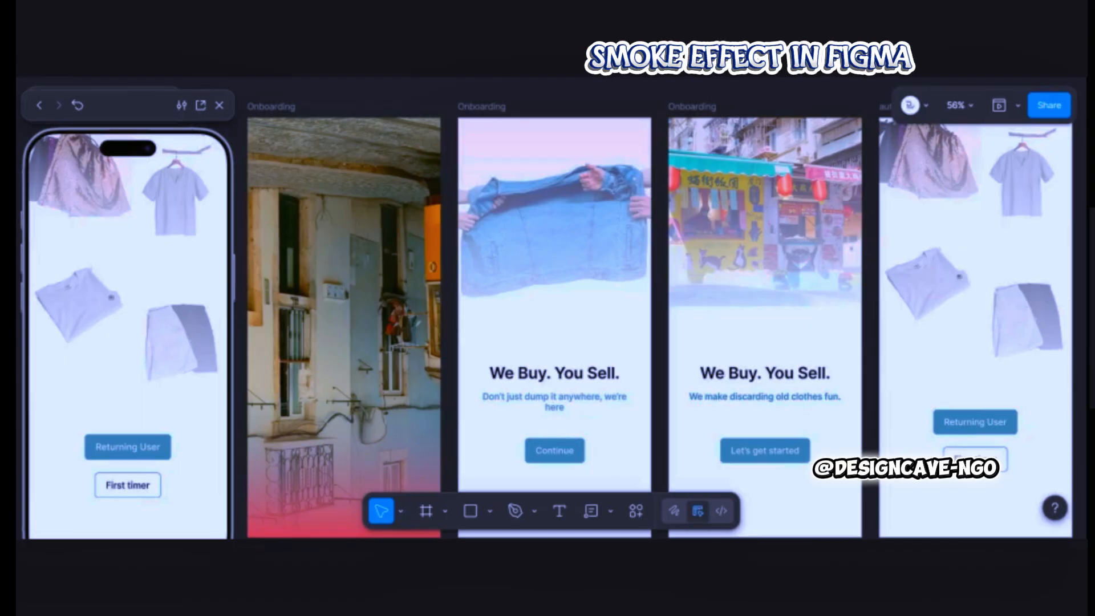
# Add an iPhone 16 & 17 Pro Max frame directly below the first Onboarding screen and rename it copy 1.
pyautogui.scroll(-2, 953, 298)
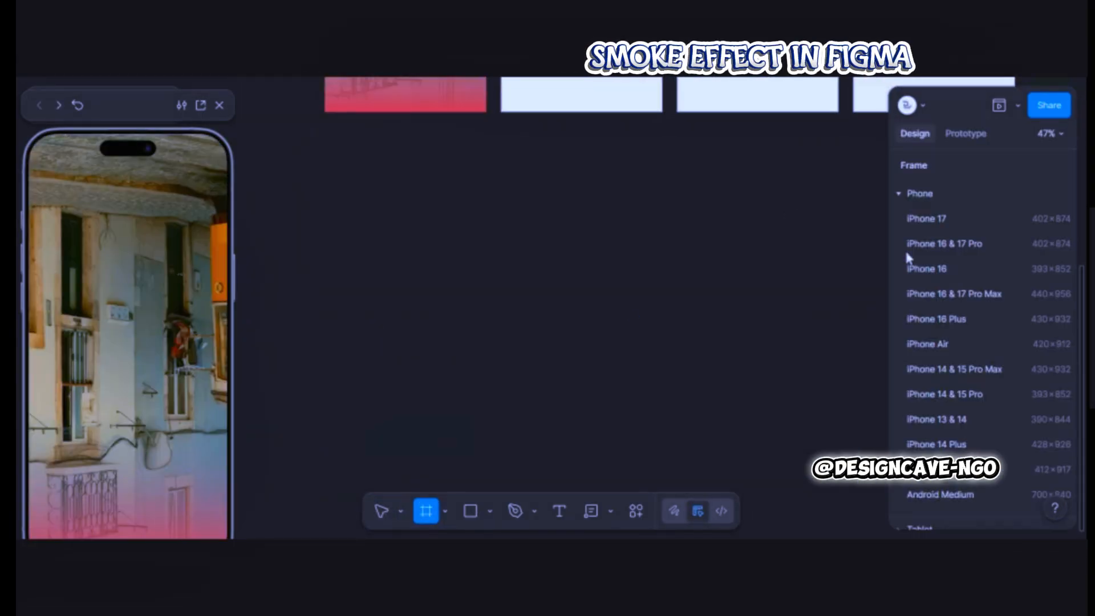
pyautogui.click(910, 295)
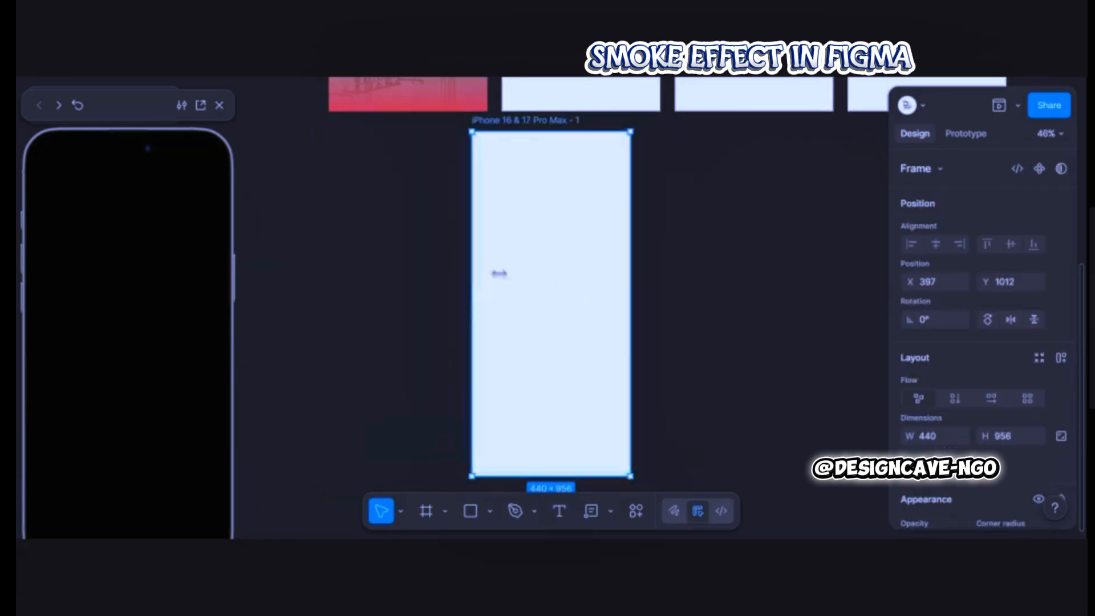
pyautogui.moveTo(560, 289); pyautogui.dragTo(418, 284)
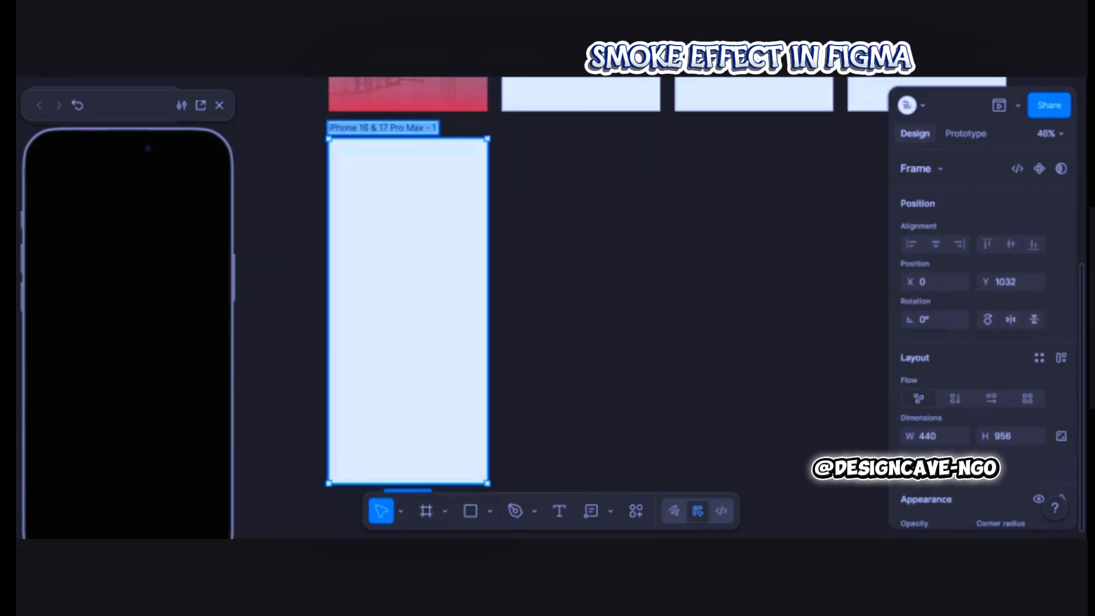
pyautogui.write('1')
pyautogui.press('Return')
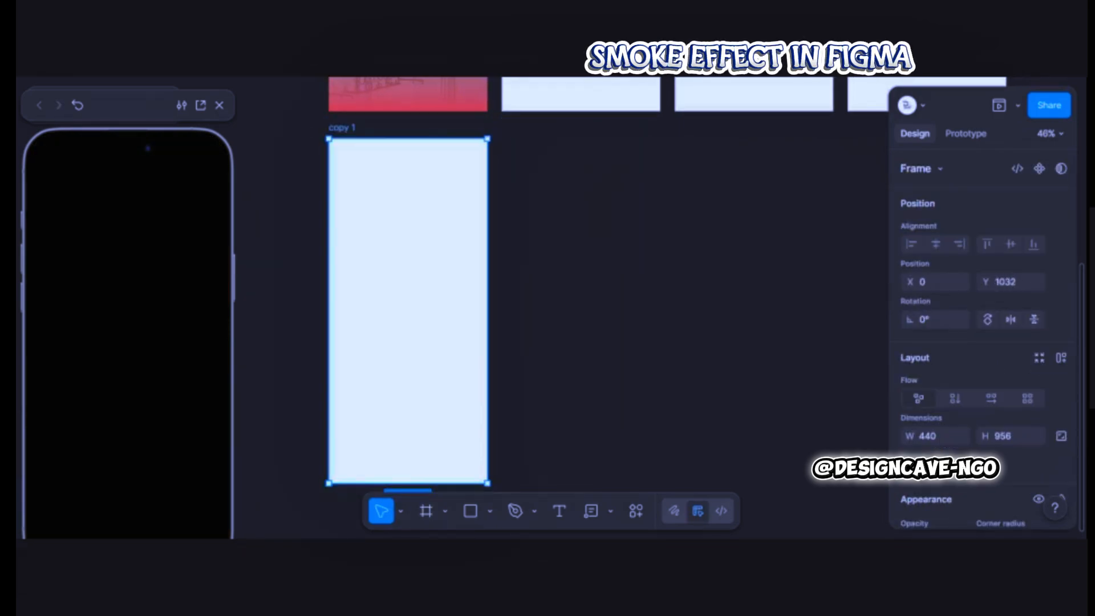
# Fill the copy 1 frame with the Pexels plugin photo of the person in a black suit and red fringe veil.
pyautogui.scroll(3, 409, 208)
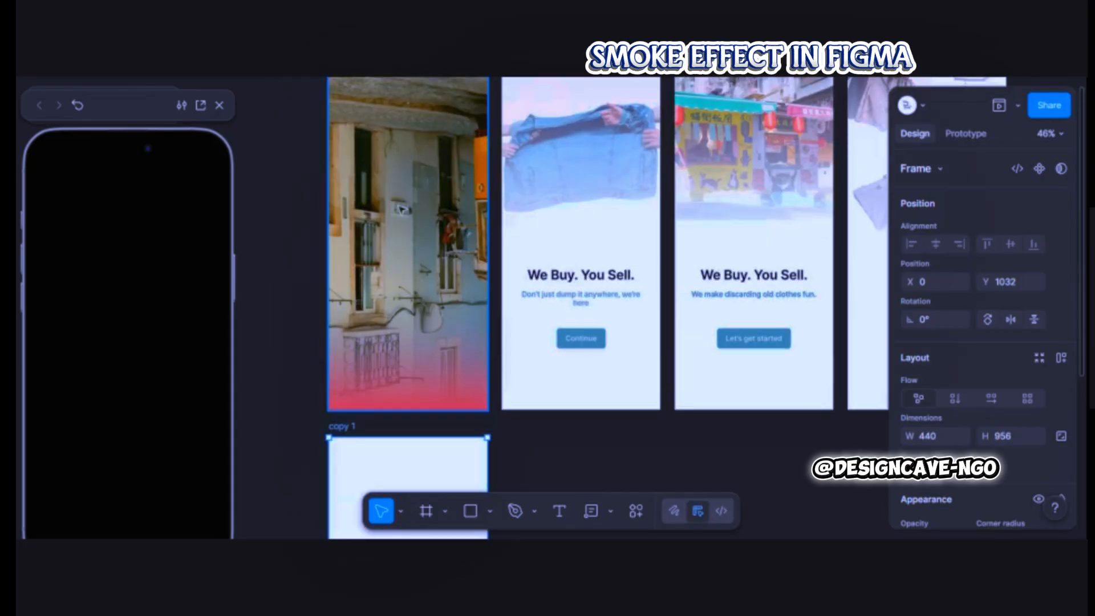
pyautogui.scroll(-3, 408, 283)
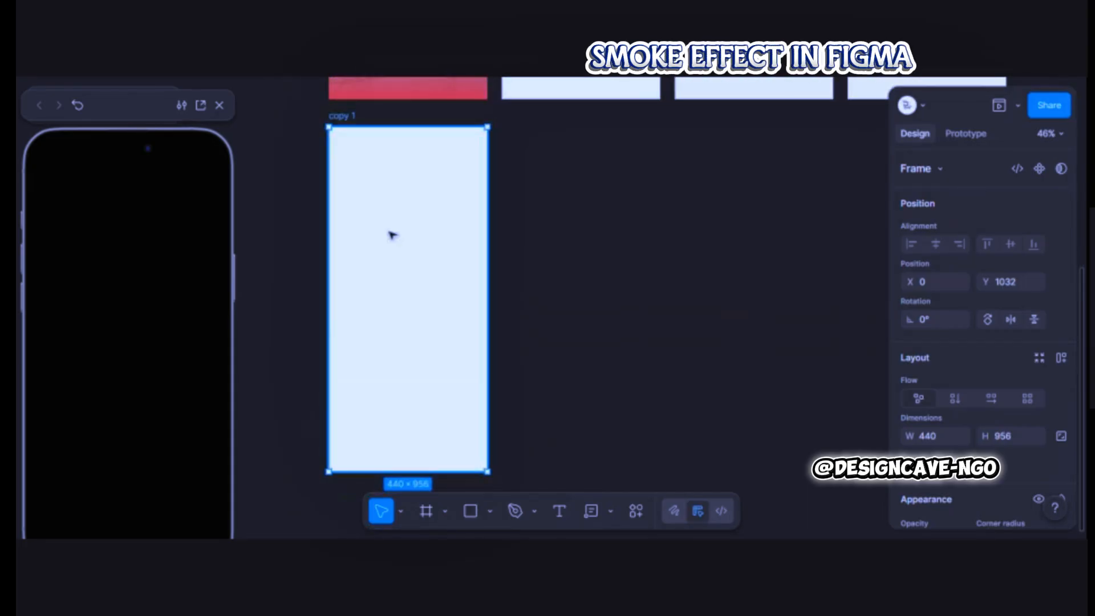
pyautogui.scroll(5, 421, 215)
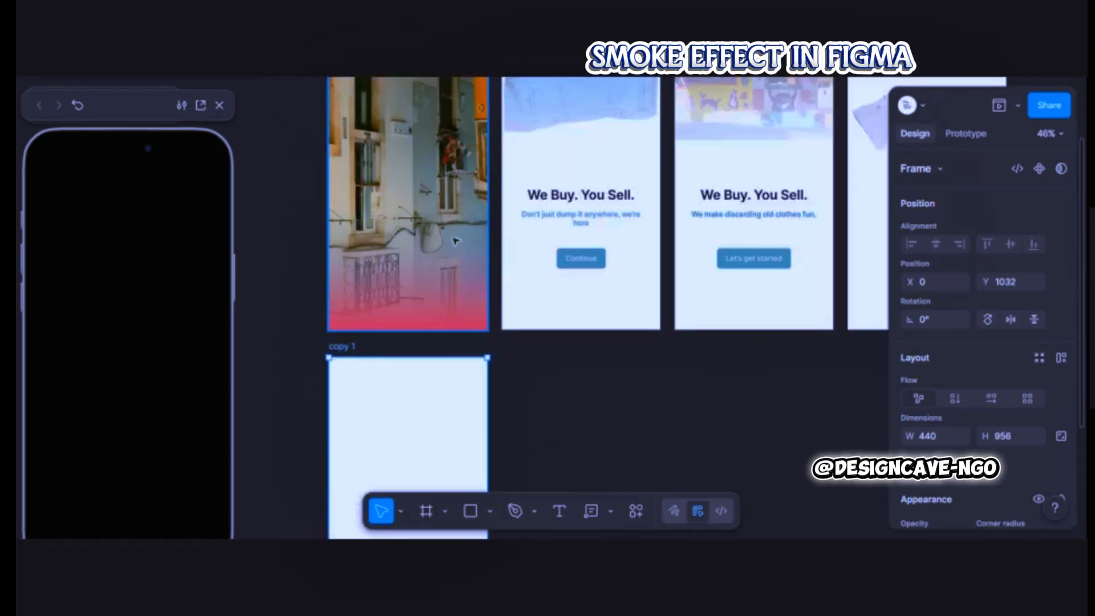
pyautogui.scroll(-6, 435, 249)
pyautogui.scroll(2, 450, 233)
pyautogui.rightClick(549, 232)
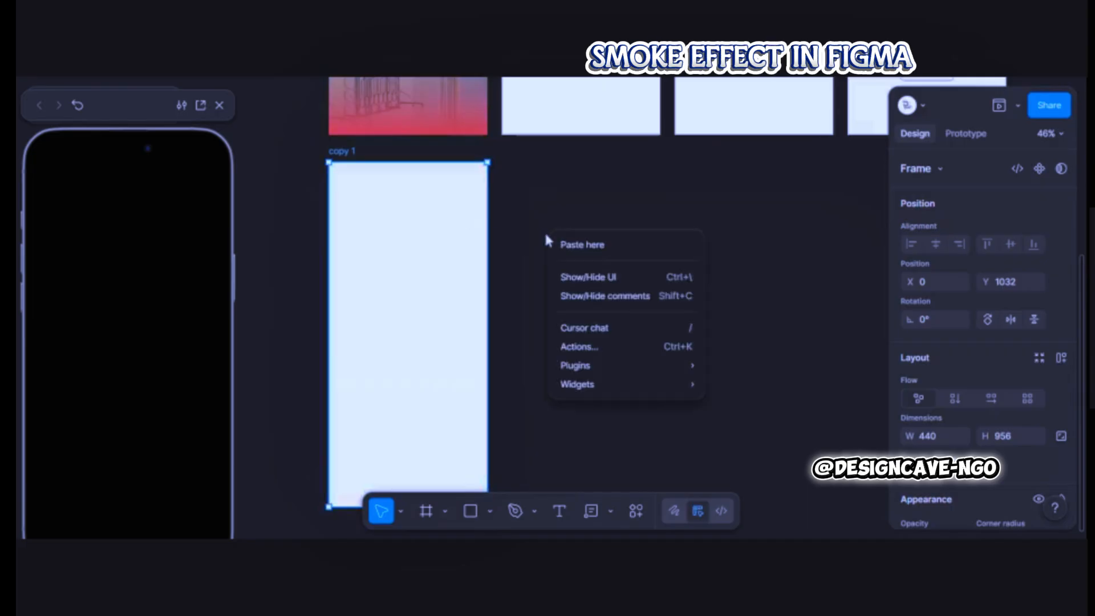
pyautogui.moveTo(694, 368)
pyautogui.click(734, 187)
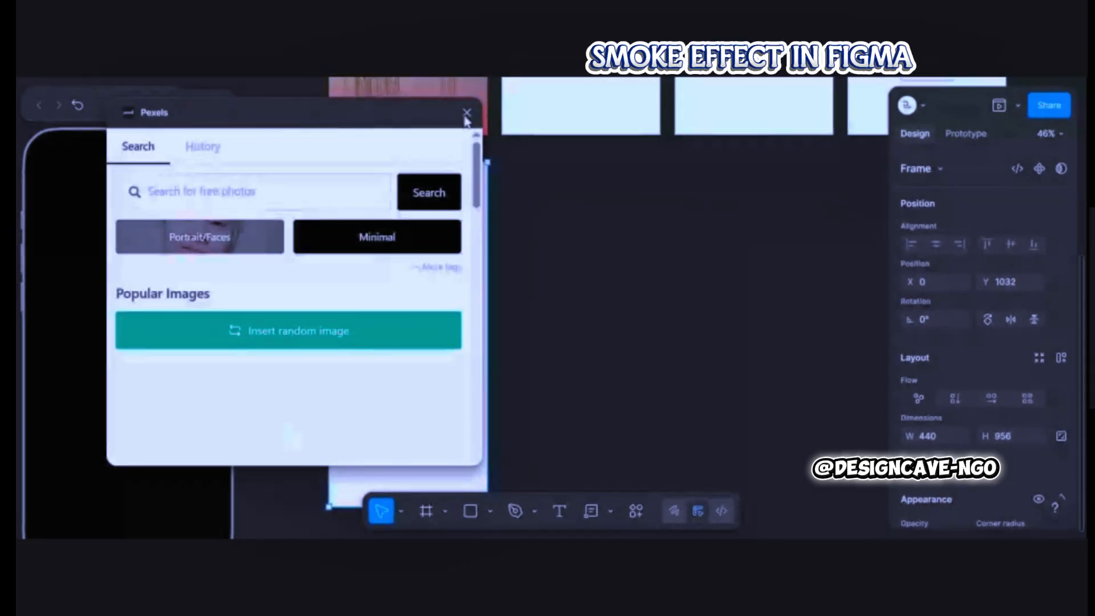
pyautogui.moveTo(320, 115); pyautogui.dragTo(729, 103)
pyautogui.scroll(-10, 656, 337)
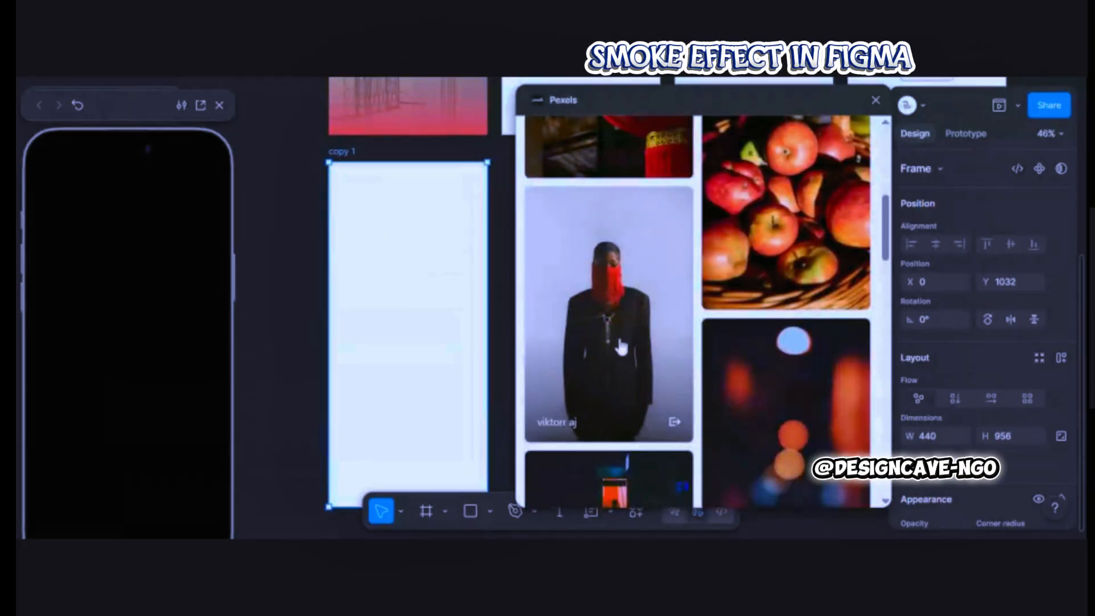
pyautogui.click(620, 342)
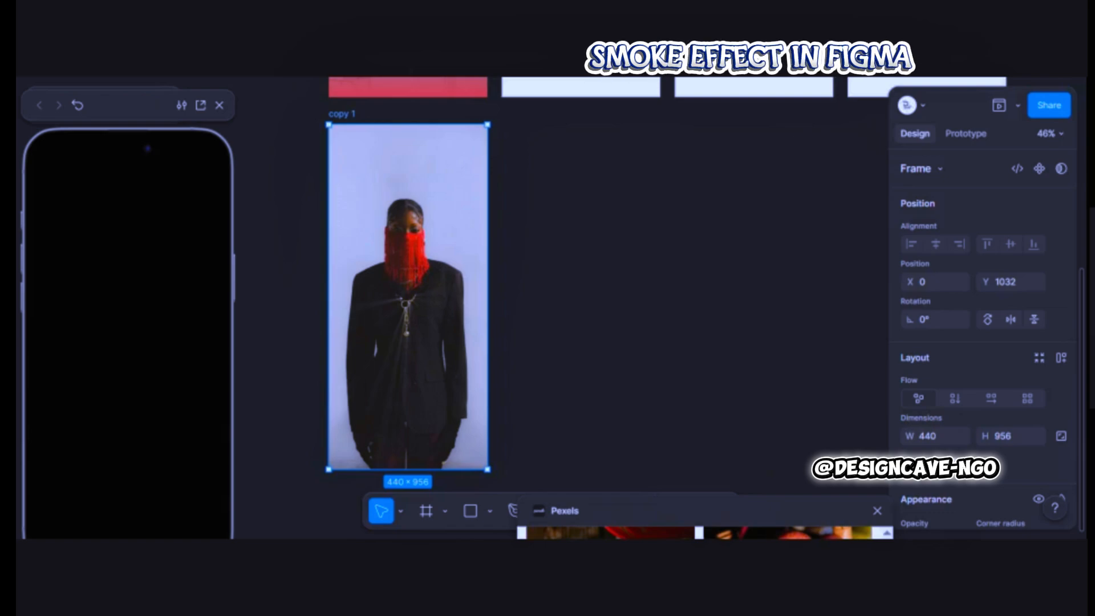
# Draw a rectangle about 448 by 956 beside the copy 1 frame.
pyautogui.click(470, 512)
pyautogui.moveTo(501, 124); pyautogui.dragTo(677, 469)
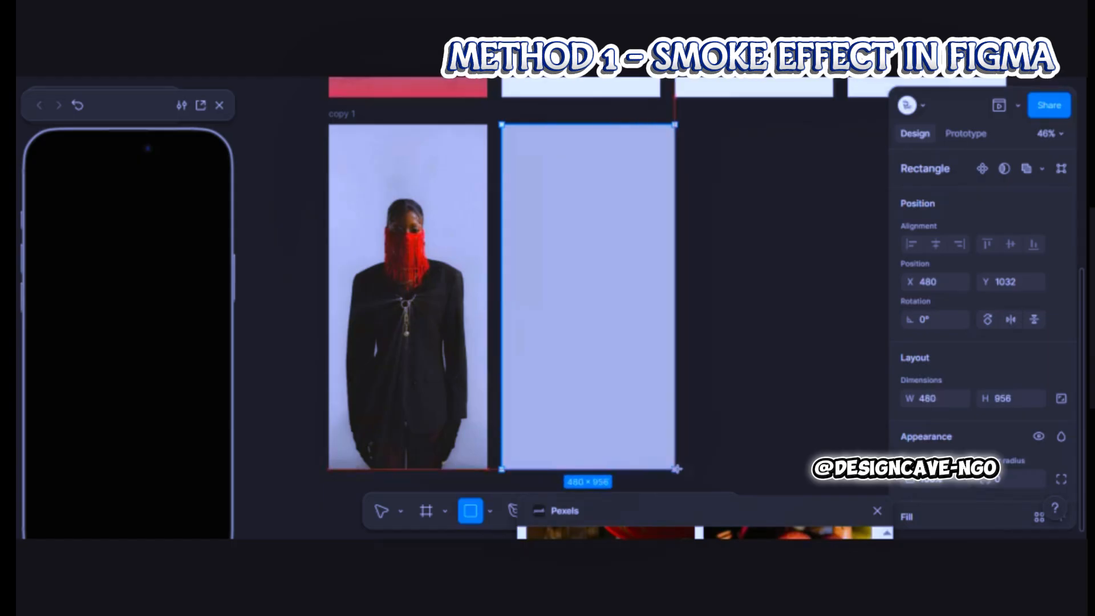
pyautogui.moveTo(591, 276); pyautogui.dragTo(397, 271)
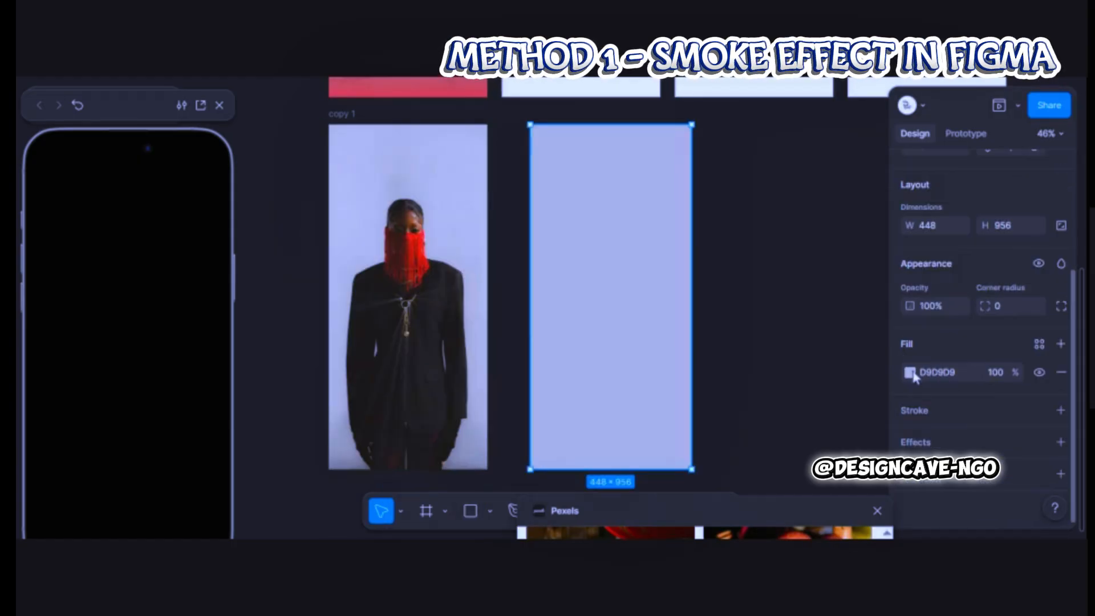
# Give the rectangle a linear gradient fill from D9D9D9 at 0% opacity to red E82E2E at 100% opacity.
pyautogui.click(911, 373)
pyautogui.click(738, 205)
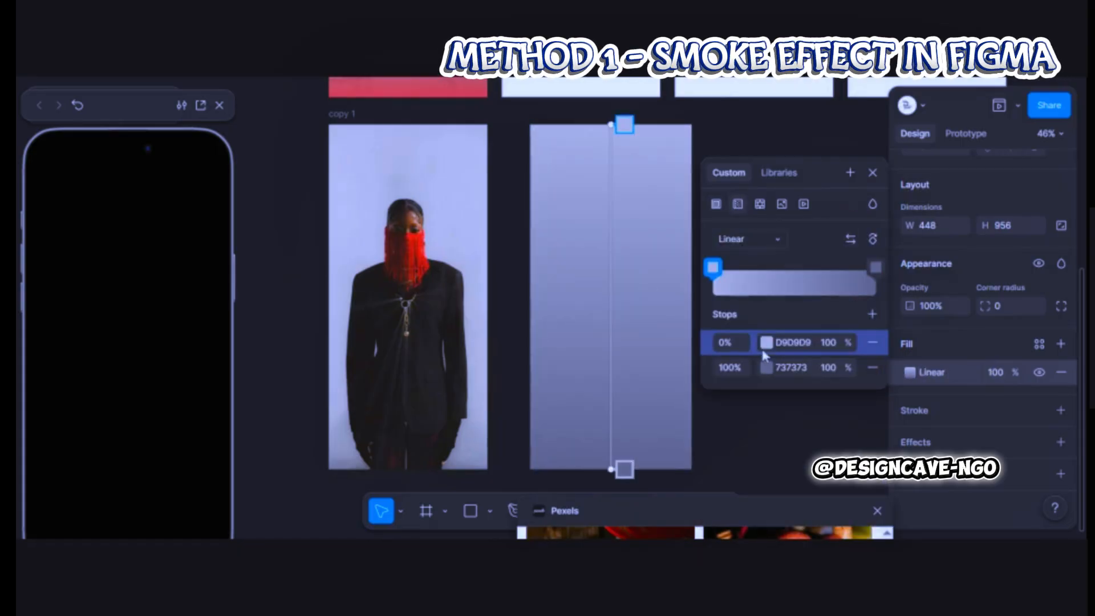
pyautogui.click(767, 369)
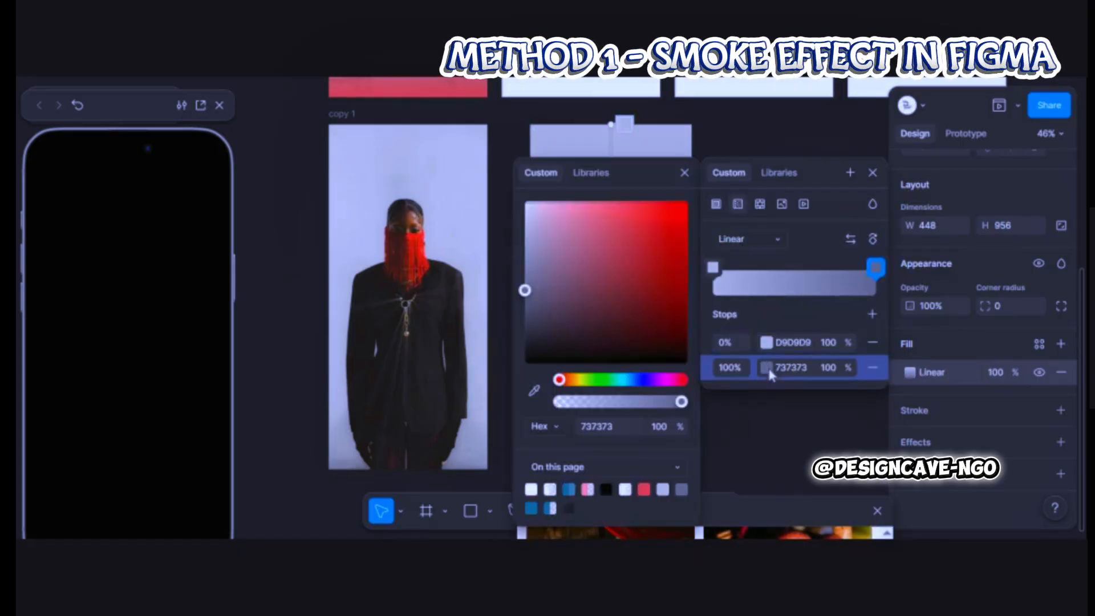
pyautogui.click(655, 217)
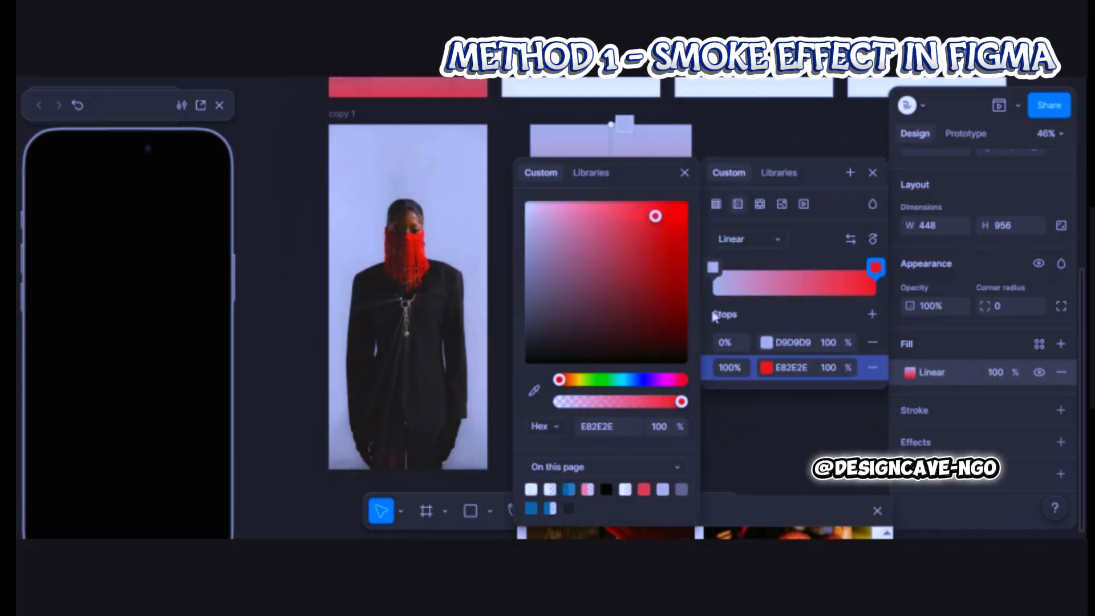
pyautogui.click(837, 342)
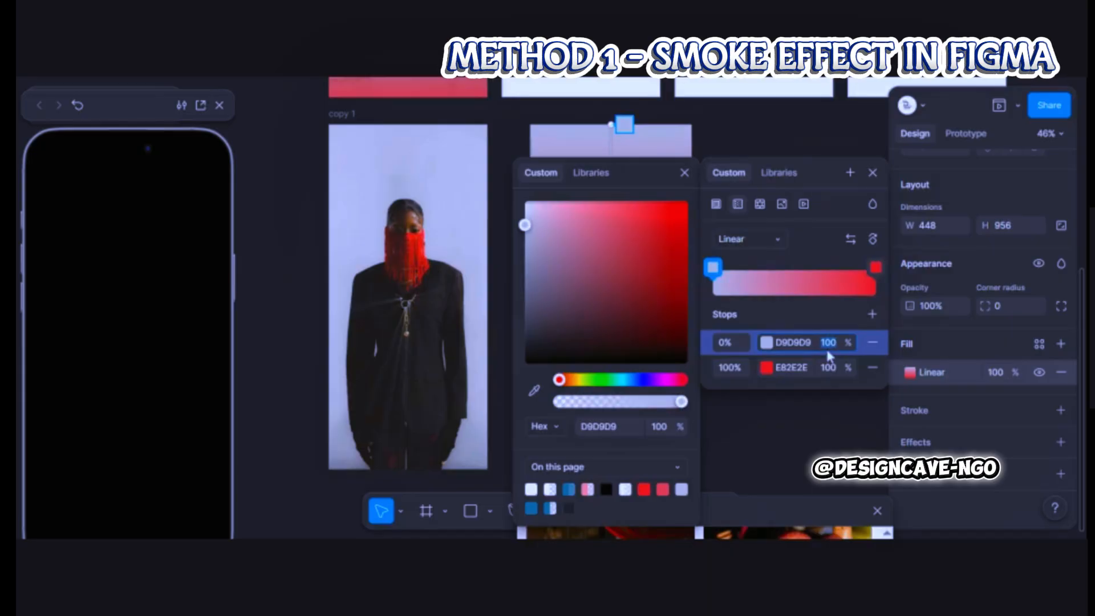
pyautogui.write('0')
pyautogui.press('Return')
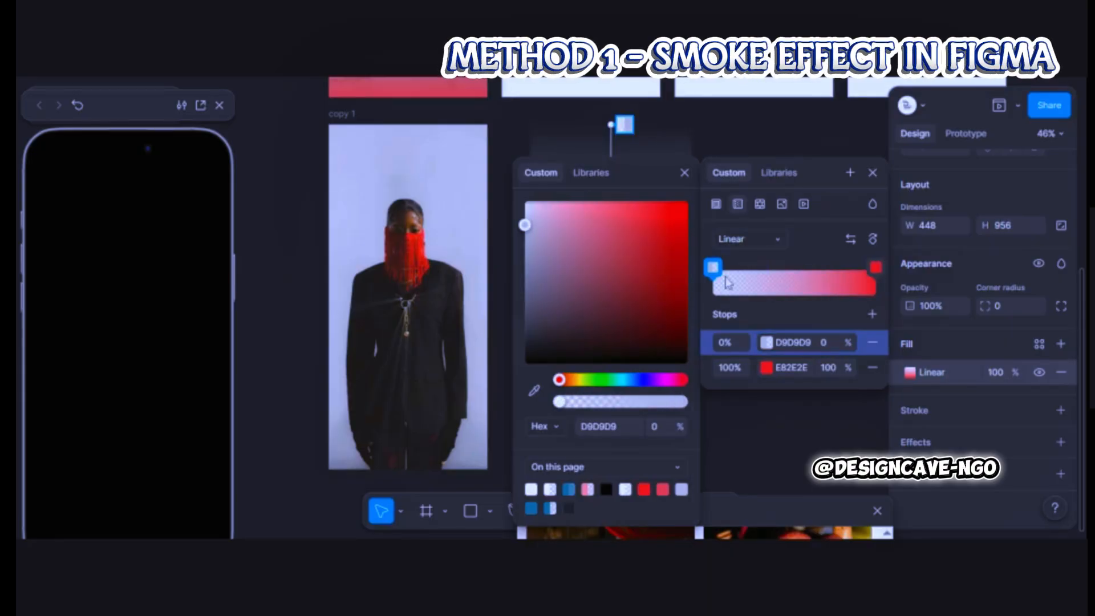
pyautogui.press('Escape')
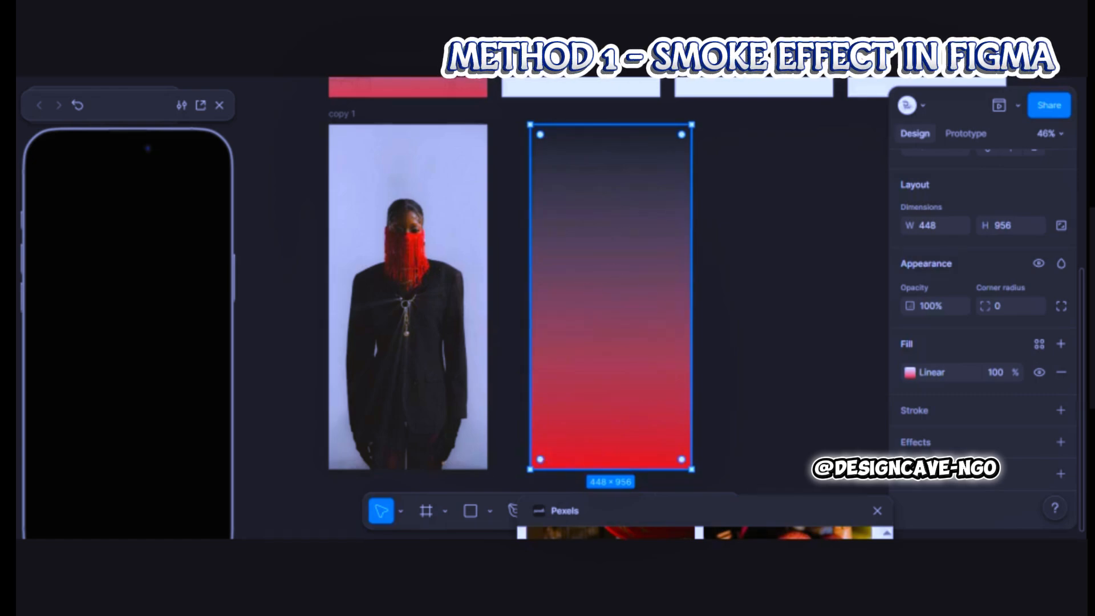
# Move the gradient rectangle onto the photo in copy 1 and center it horizontally and vertically in the frame.
pyautogui.moveTo(616, 273); pyautogui.dragTo(400, 285)
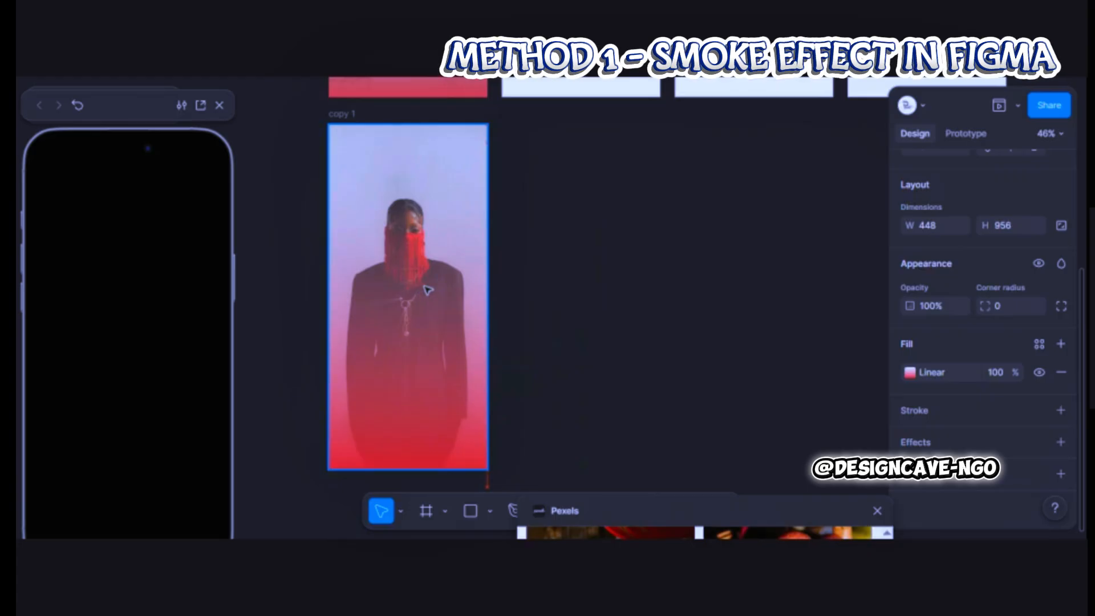
pyautogui.scroll(4, 939, 252)
pyautogui.click(936, 244)
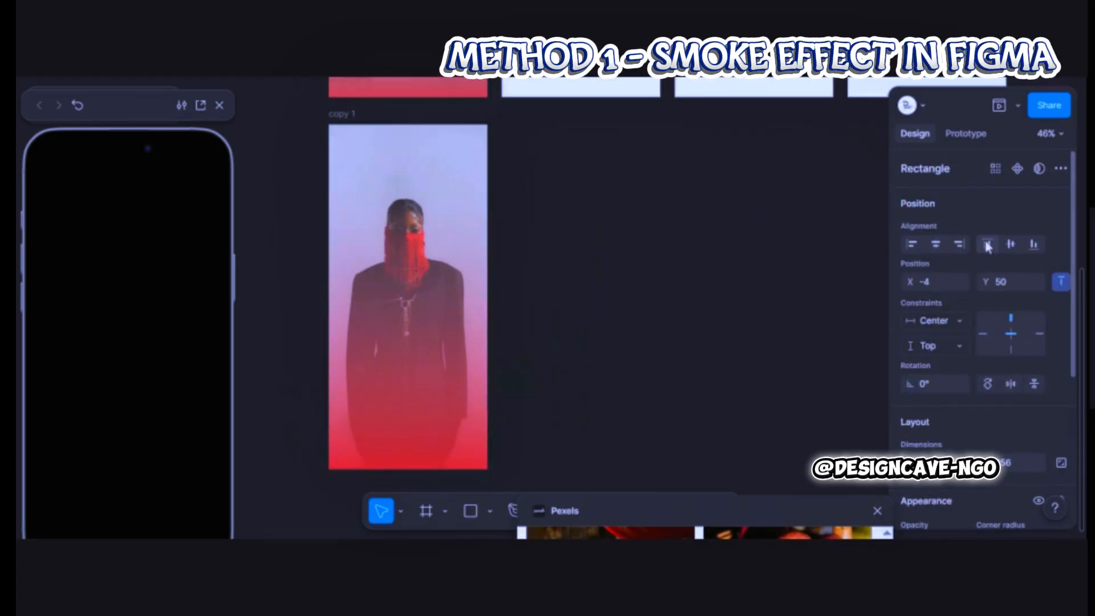
pyautogui.click(1012, 244)
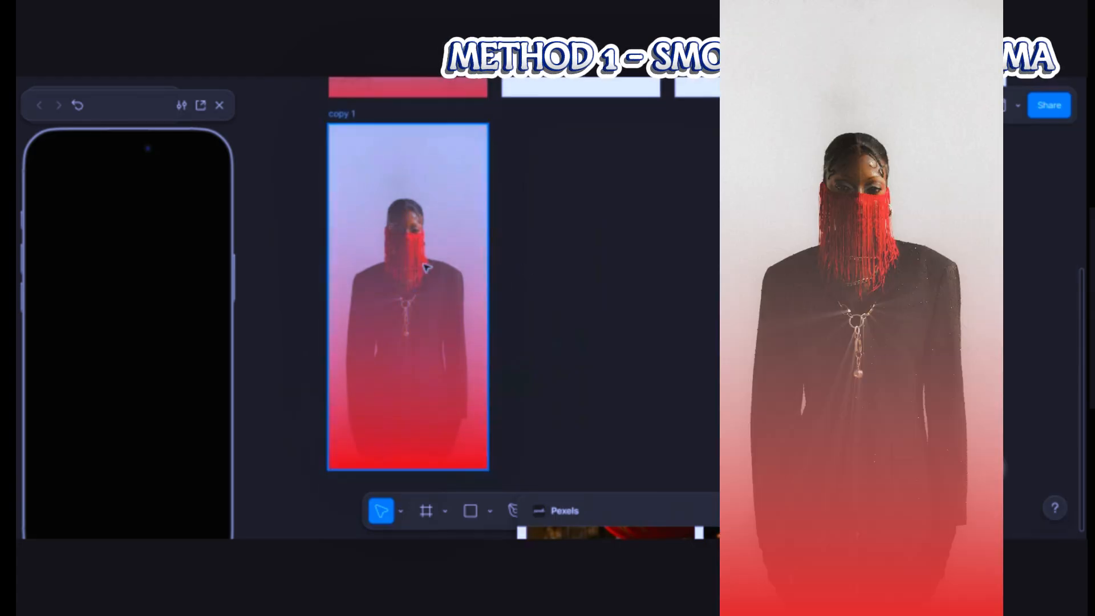
pyautogui.click(534, 197)
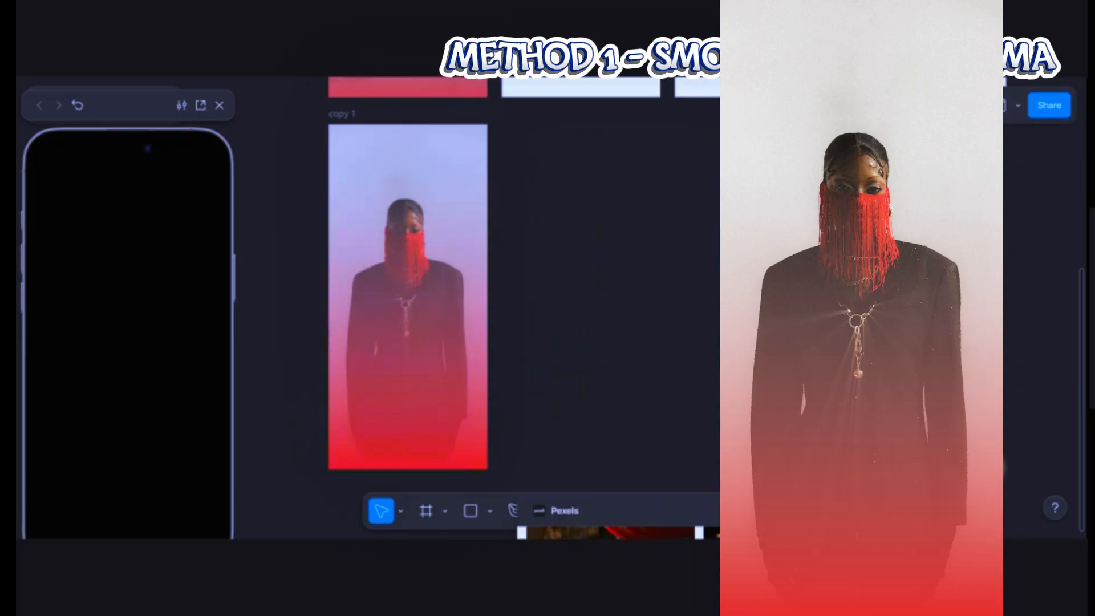
# Close the old preview and open a new preview of the copy 1 frame beside the canvas.
pyautogui.scroll(1, 533, 200)
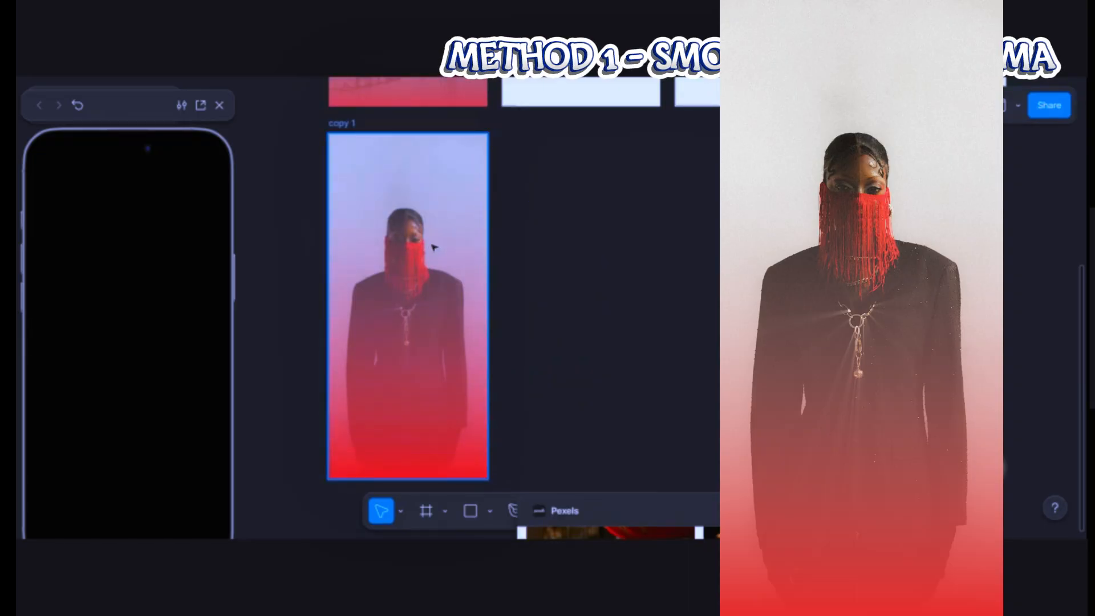
pyautogui.click(383, 145)
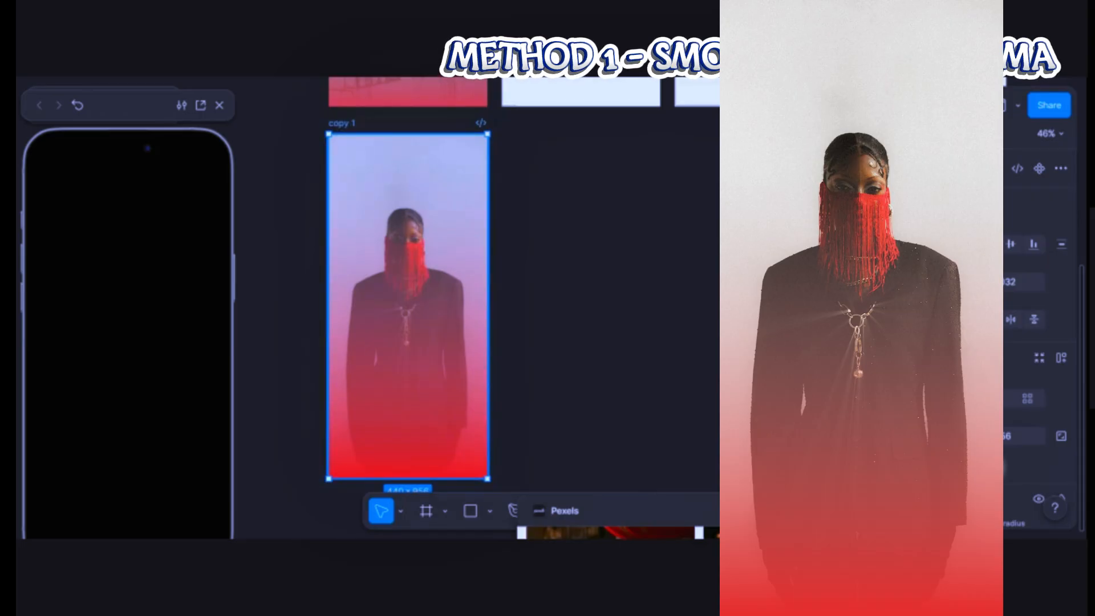
pyautogui.click(219, 105)
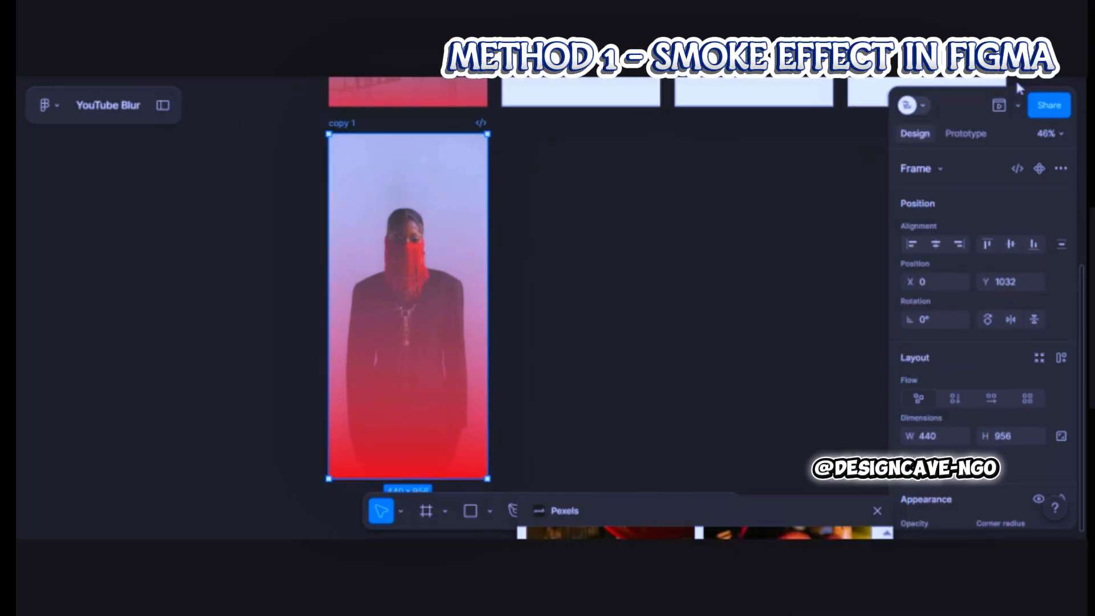
pyautogui.click(1020, 108)
pyautogui.click(964, 159)
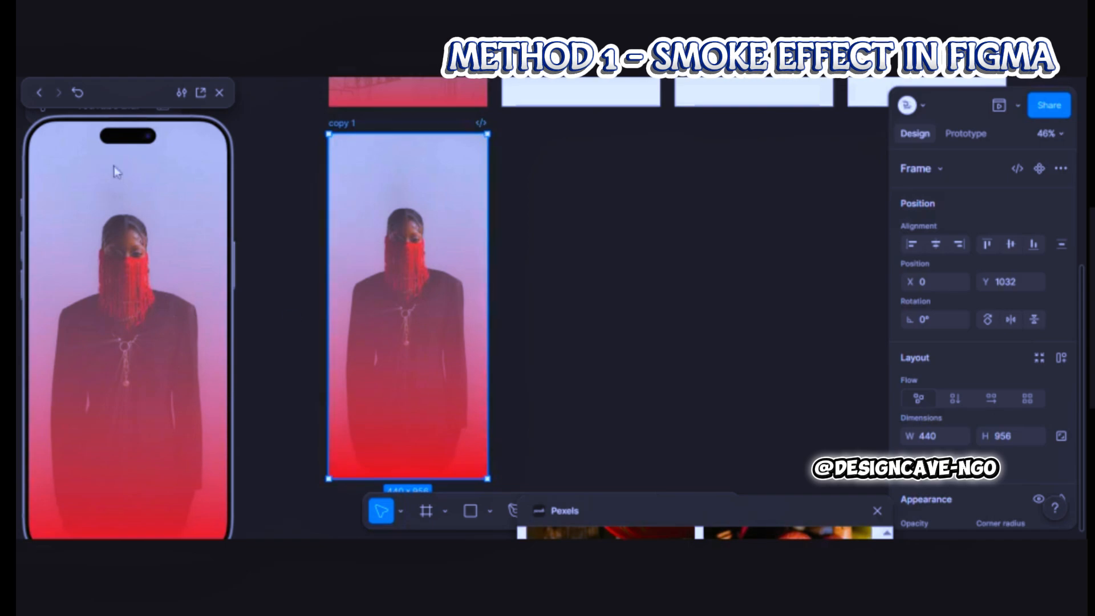
pyautogui.moveTo(184, 98)
pyautogui.mouseDown()
pyautogui.moveTo(427, 96)
pyautogui.moveTo(178, 98)
pyautogui.mouseUp()
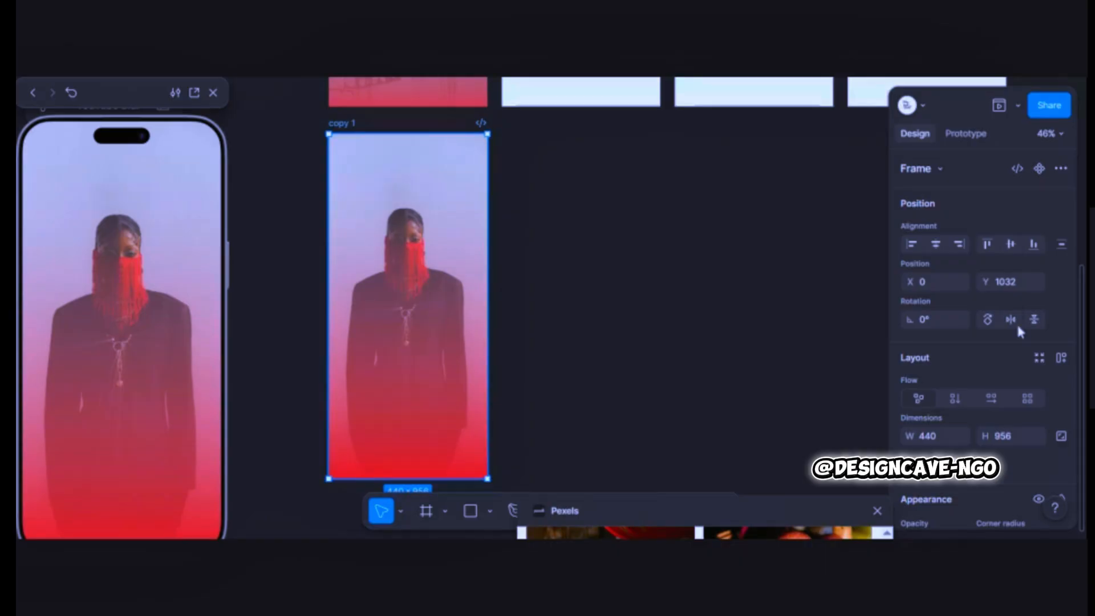
# Lower the opacity of the red E82E2E stop in copy 1's gradient to 88%.
pyautogui.scroll(-5, 1016, 323)
pyautogui.click(909, 396)
pyautogui.moveTo(817, 304); pyautogui.dragTo(774, 133)
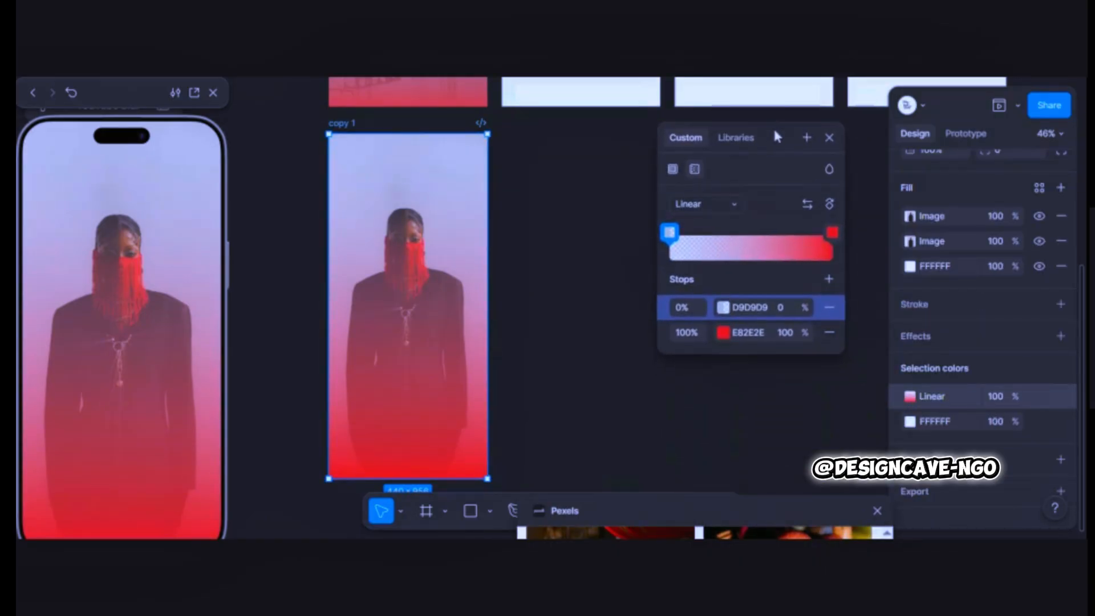
pyautogui.click(722, 333)
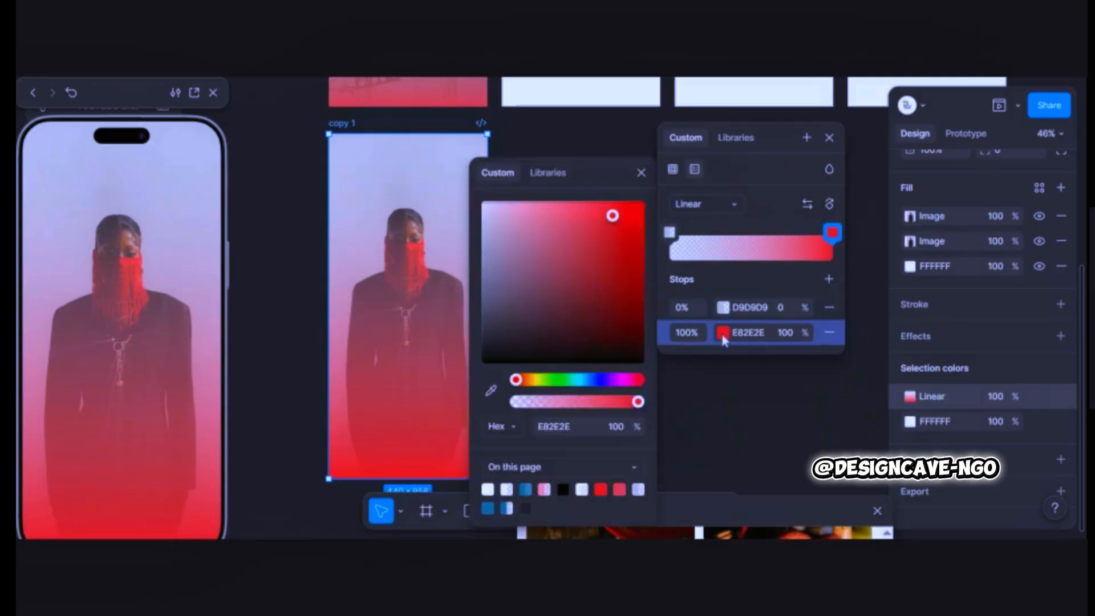
pyautogui.moveTo(637, 402); pyautogui.dragTo(624, 401)
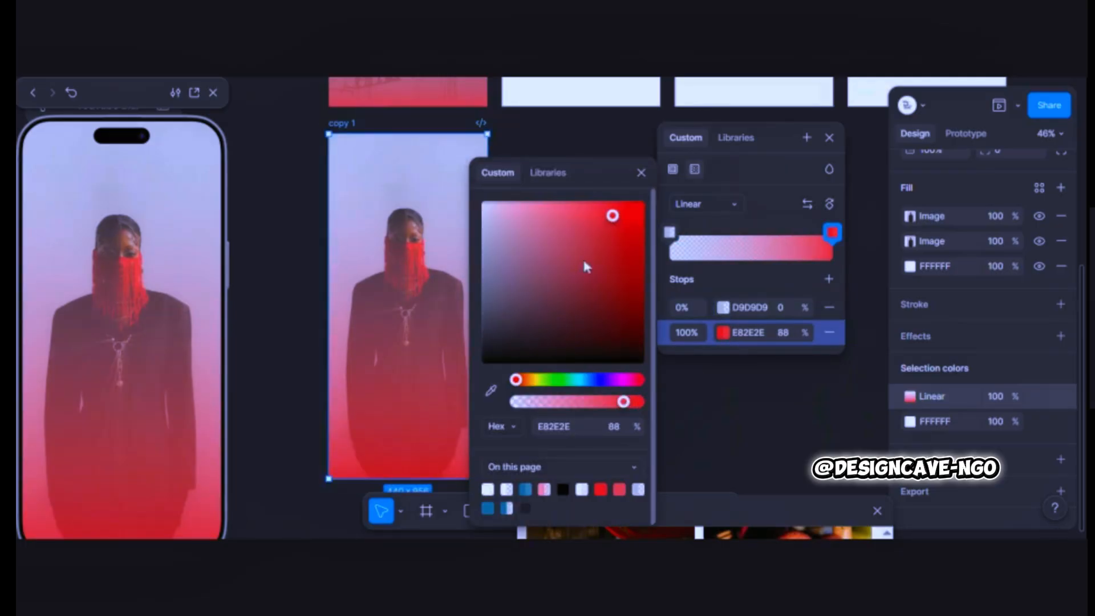
# Move the transparent D9D9D9 stop of copy 1's gradient to 56%.
pyautogui.click(669, 232)
pyautogui.moveTo(651, 234); pyautogui.dragTo(744, 244)
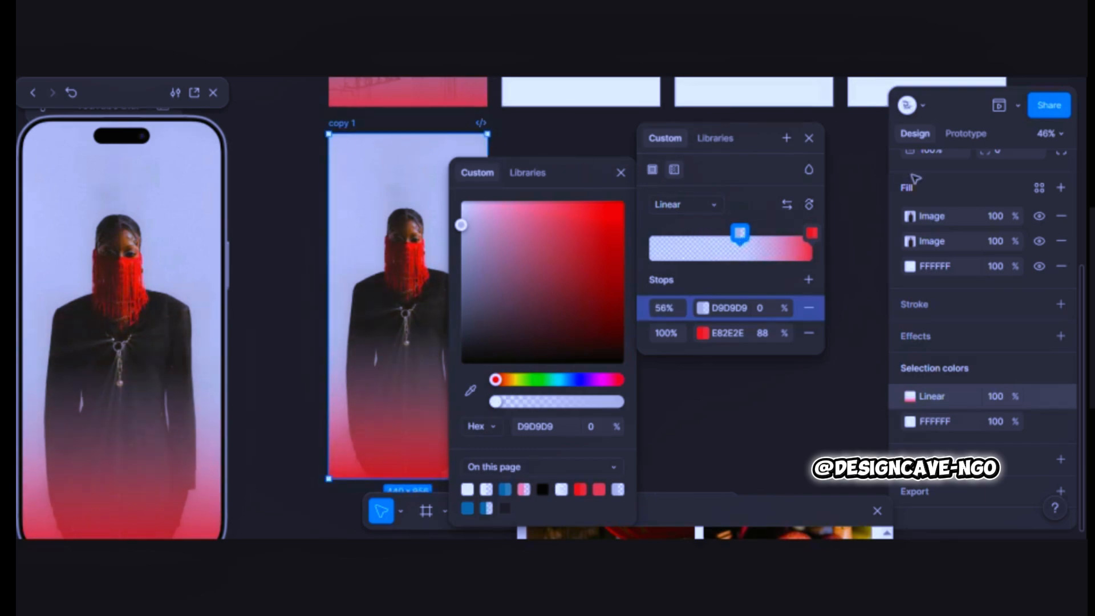
pyautogui.moveTo(912, 175); pyautogui.dragTo(974, 160)
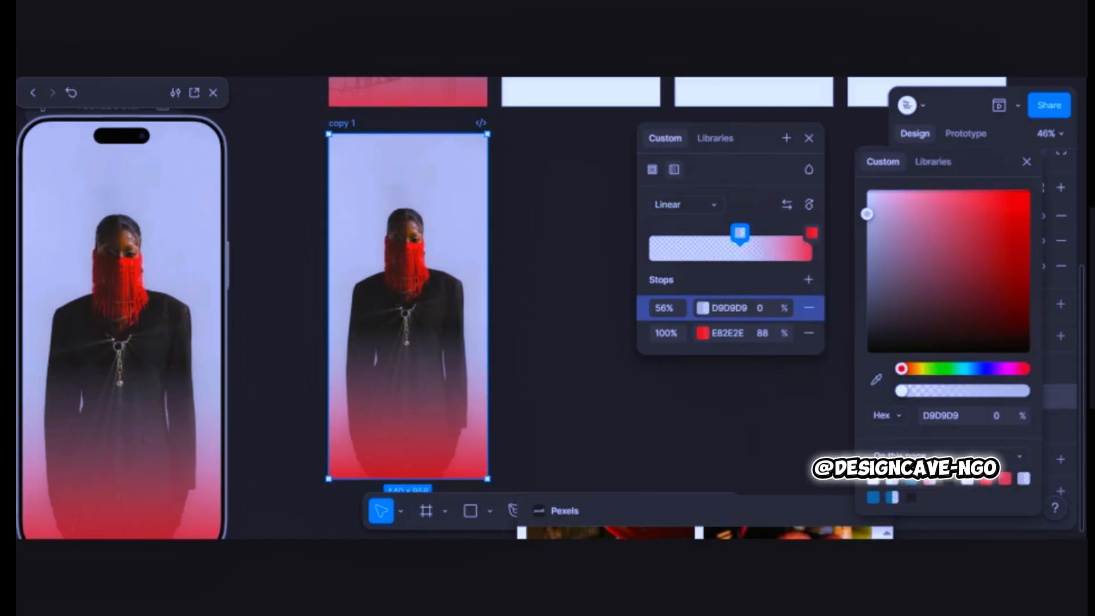
pyautogui.click(507, 281)
# Duplicate the copy 1 frame beside it and move the duplicate's transparent gradient stop to 0%.
pyautogui.hotkey('ctrl', 'd')
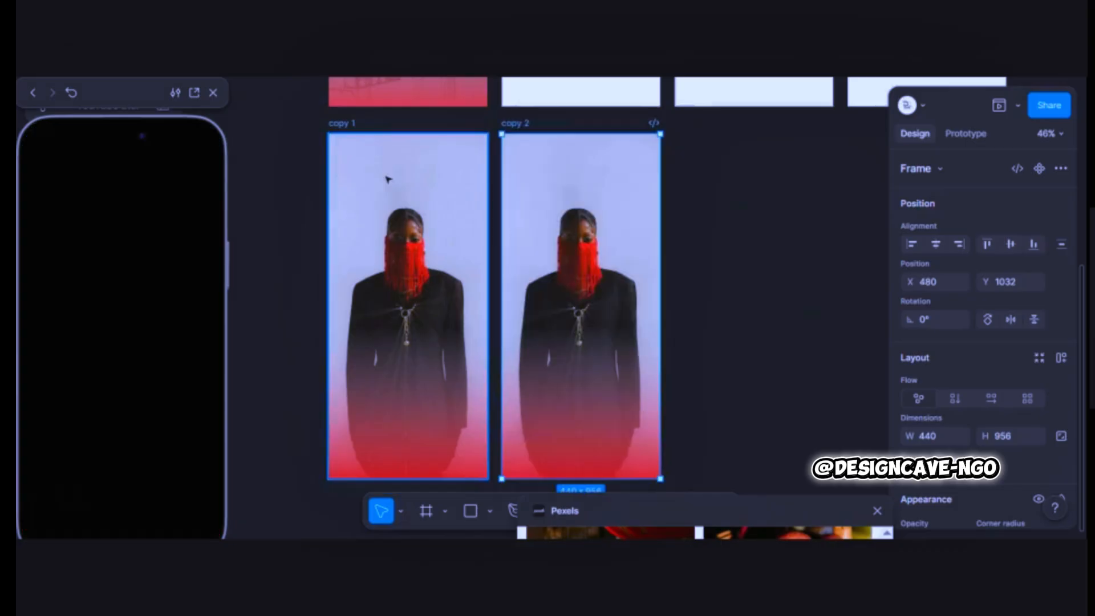
pyautogui.scroll(-5, 980, 285)
pyautogui.click(924, 381)
pyautogui.moveTo(814, 403); pyautogui.dragTo(723, 403)
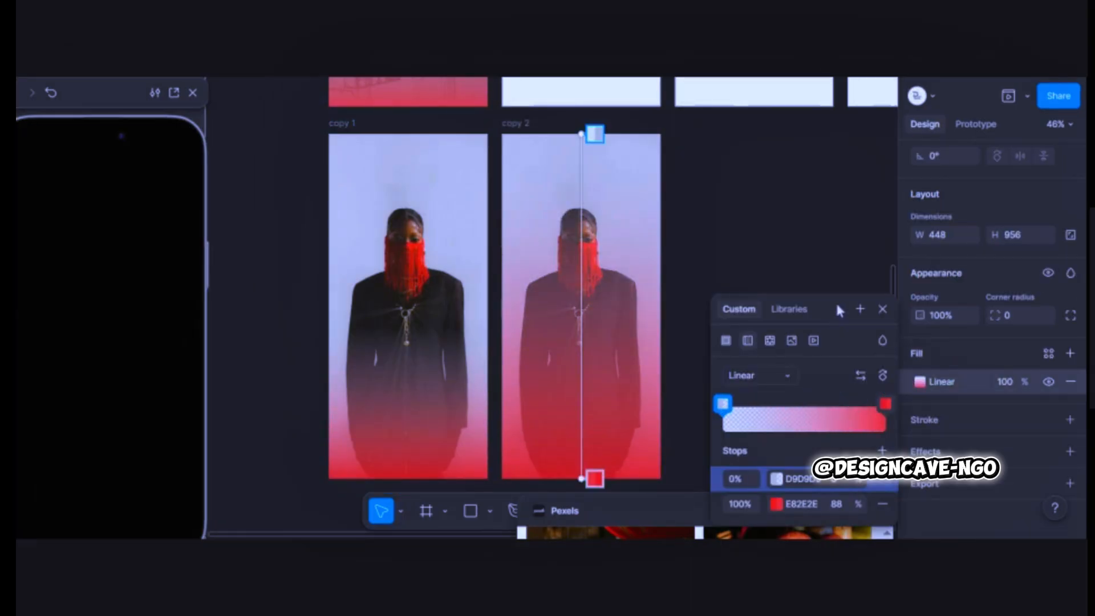
# Move the transparent stop of copy 2's gradient to 24% and set its red E82E2E stop to 100% opacity.
pyautogui.moveTo(839, 309); pyautogui.dragTo(850, 205)
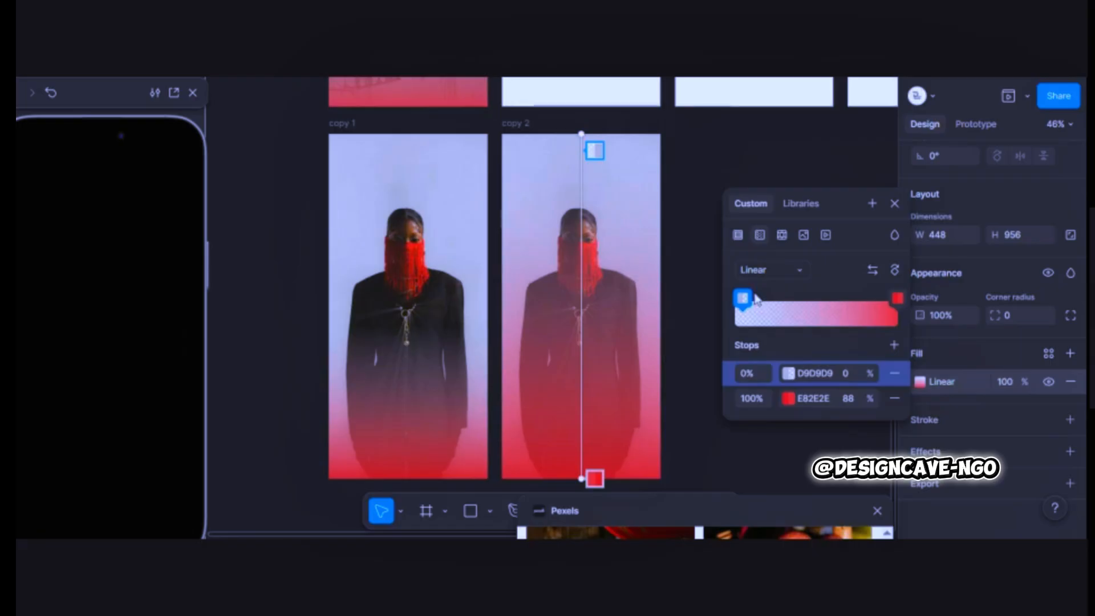
pyautogui.moveTo(755, 297); pyautogui.dragTo(762, 299)
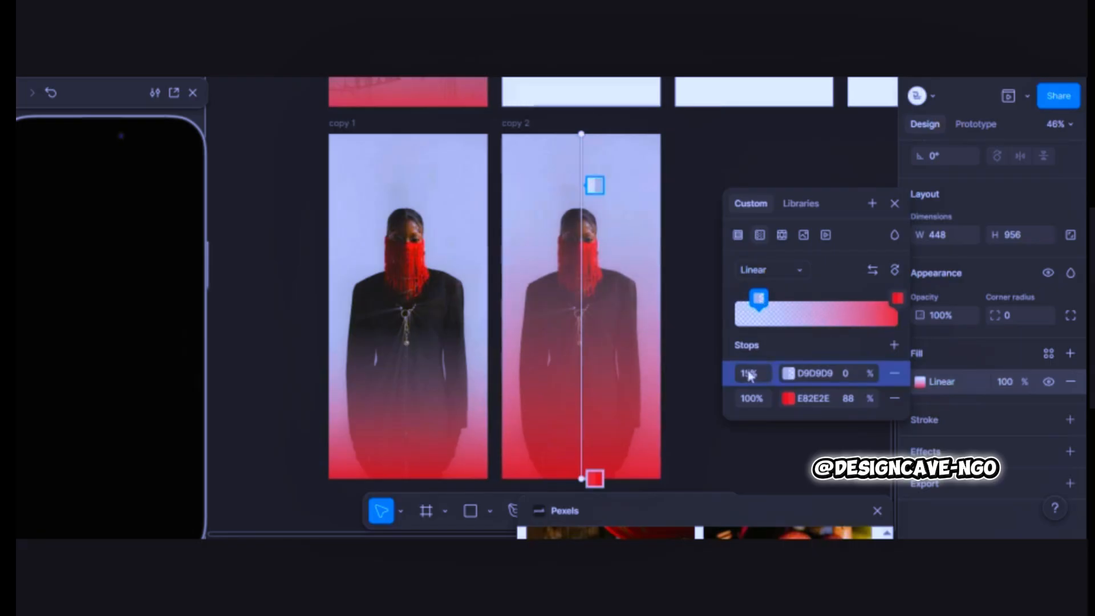
pyautogui.moveTo(766, 301); pyautogui.dragTo(780, 300)
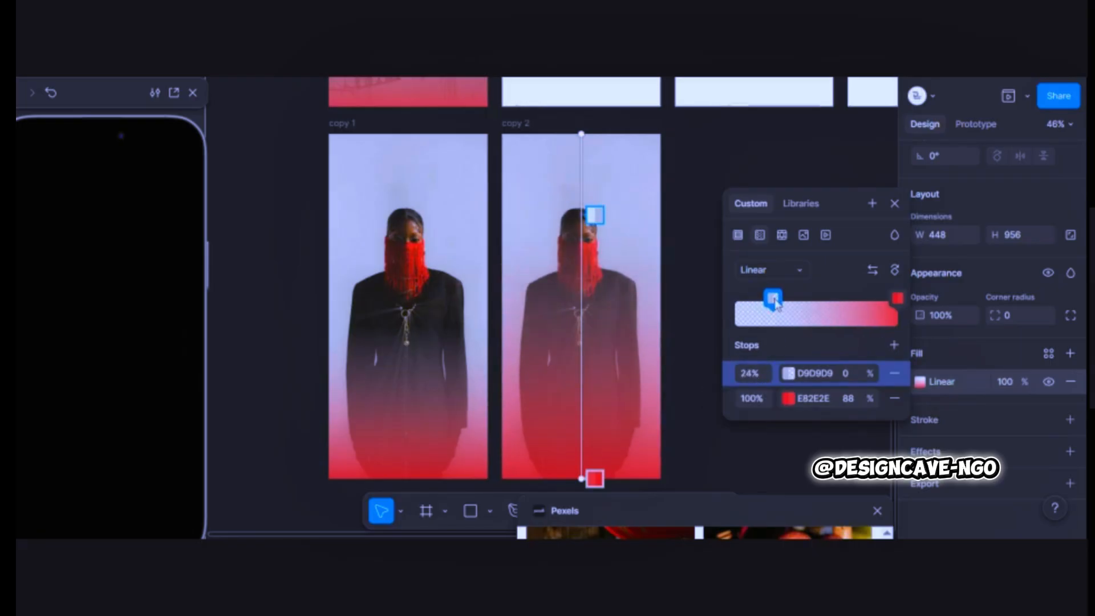
pyautogui.click(788, 398)
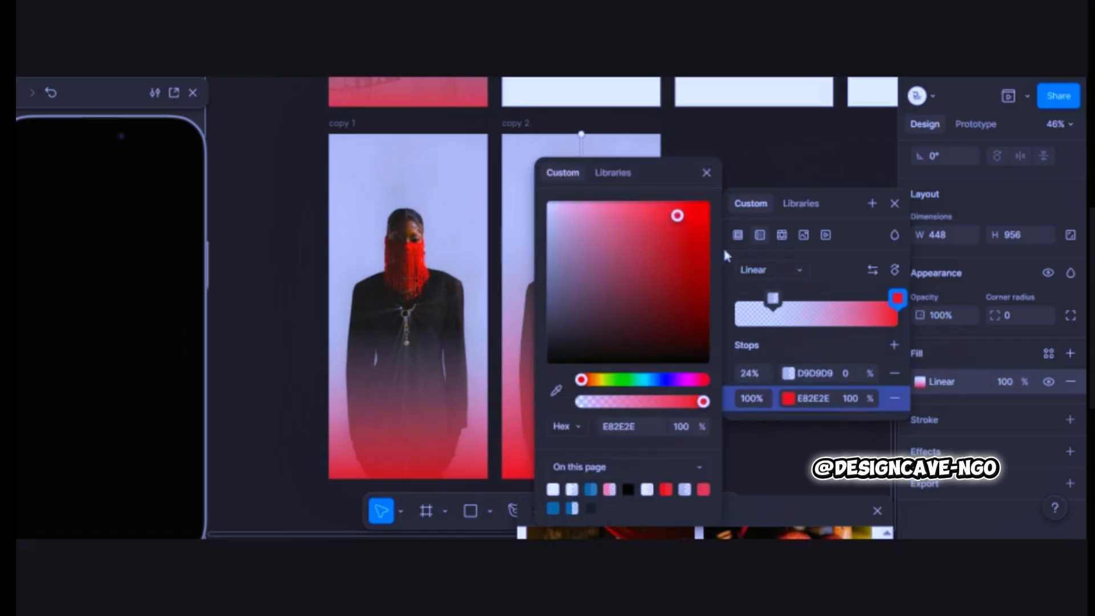
pyautogui.click(755, 165)
pyautogui.click(756, 165)
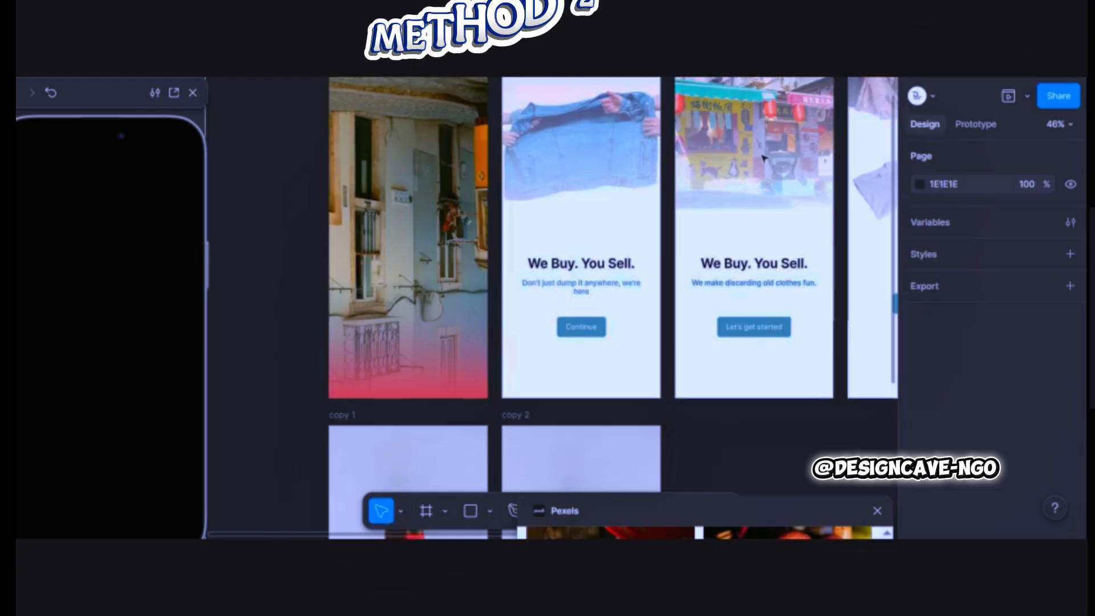
# Add an iPhone 16 & 17 Pro Max frame beside copy 2 and line up its upper edge with copy 2.
pyautogui.scroll(-5, 428, 513)
pyautogui.click(426, 512)
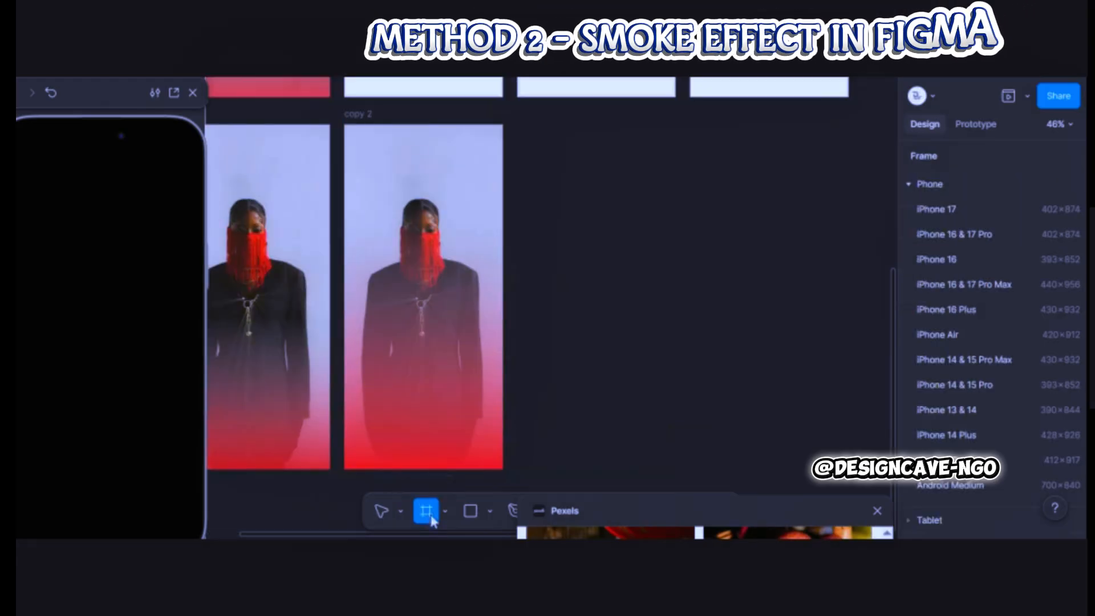
pyautogui.click(938, 282)
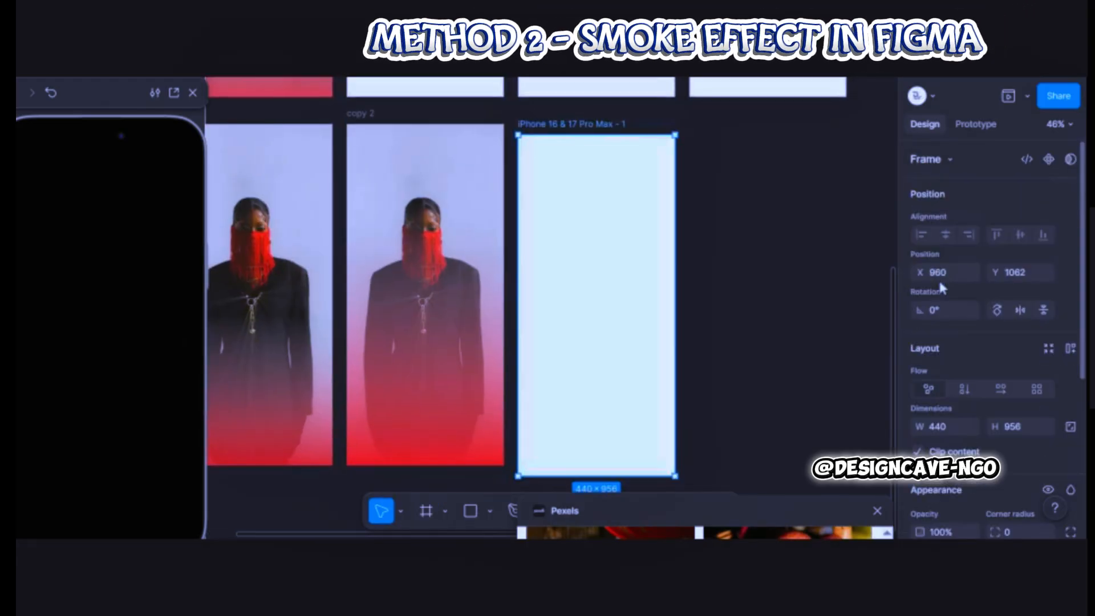
pyautogui.moveTo(622, 272)
pyautogui.mouseDown()
pyautogui.moveTo(627, 250)
pyautogui.moveTo(625, 262)
pyautogui.mouseUp()
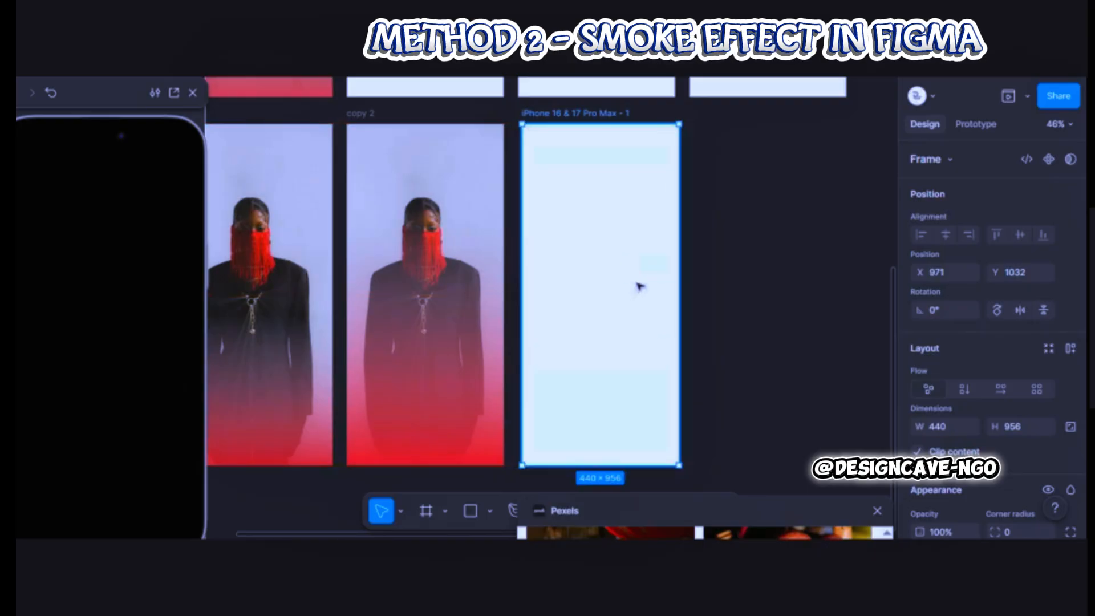
# Rename the new phone frame as copy 1a.
pyautogui.doubleClick(603, 113)
pyautogui.write('cd')
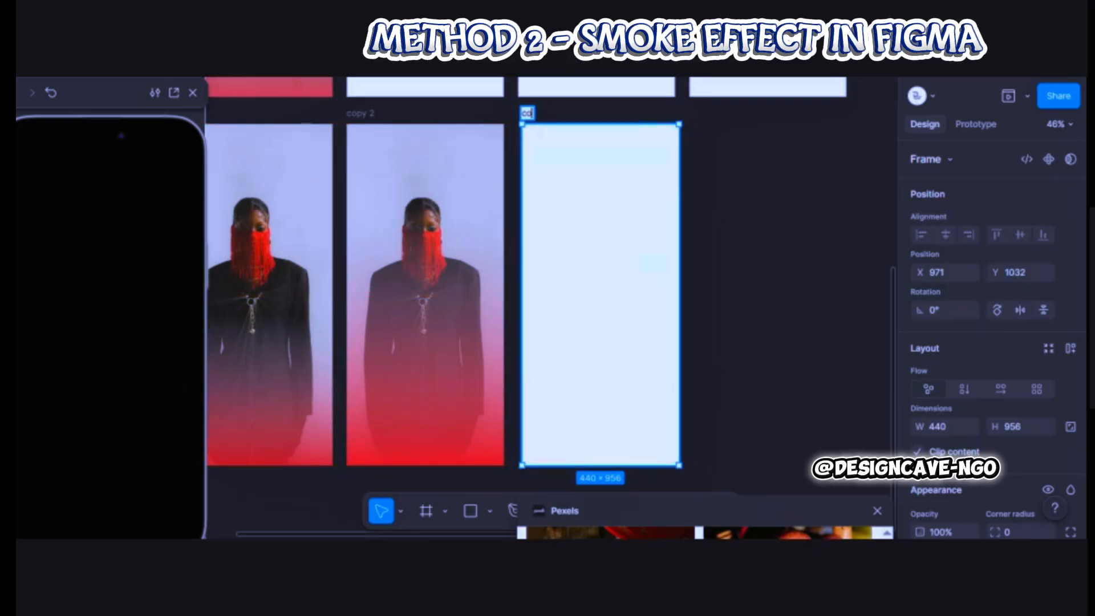
pyautogui.write('py 1a')
pyautogui.press('Return')
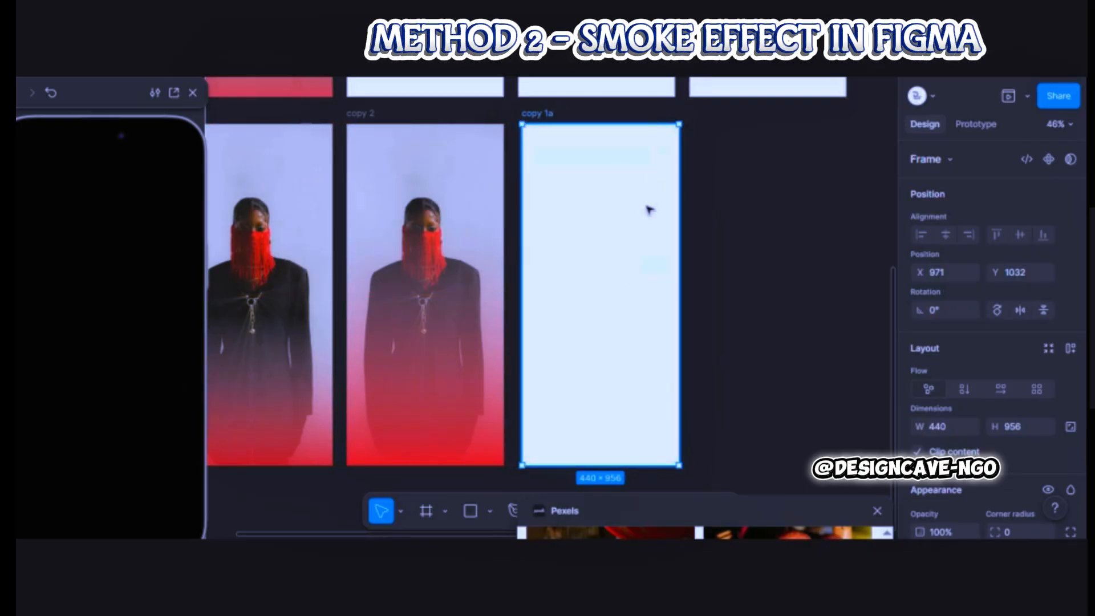
# Fill the copy 1a frame with the Pexels photo of the person in a yellow shirt against a white wall.
pyautogui.moveTo(702, 510); pyautogui.dragTo(879, 92)
pyautogui.scroll(-3, 810, 336)
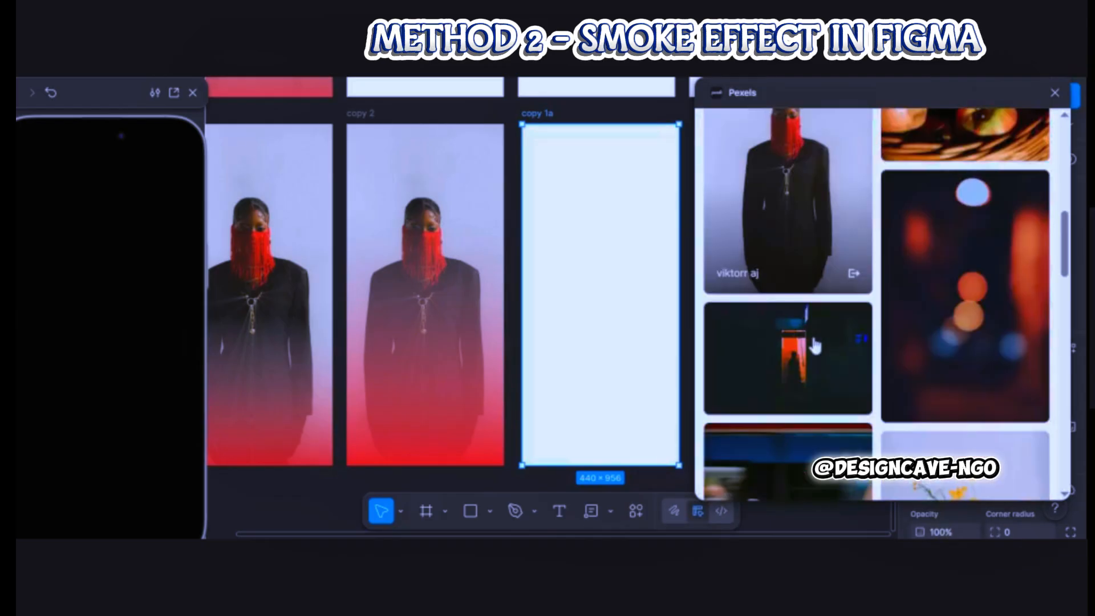
pyautogui.scroll(-10, 812, 342)
pyautogui.click(804, 217)
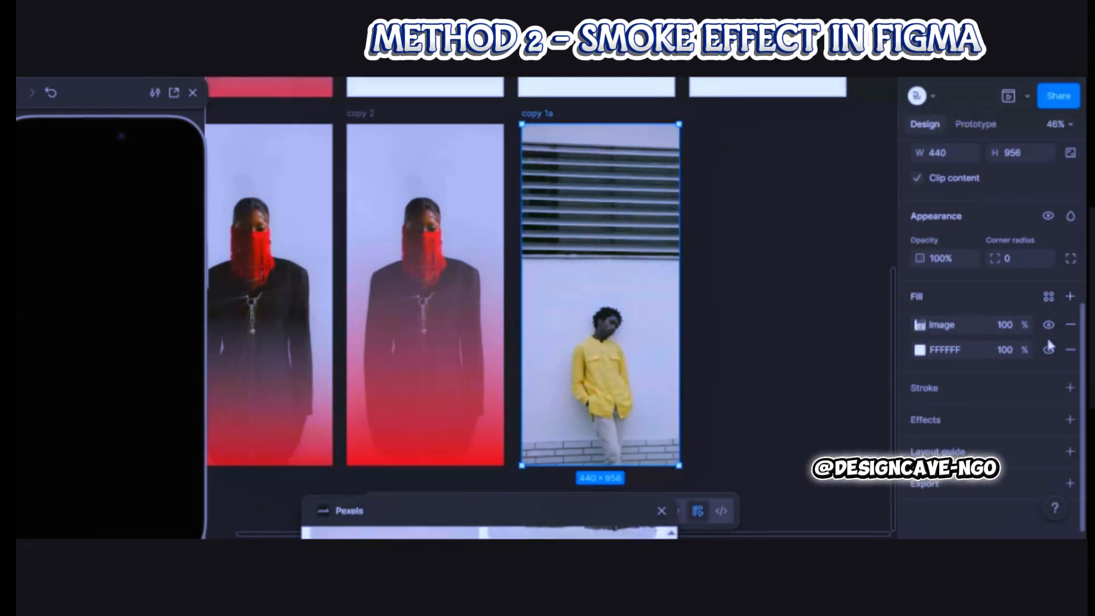
# Add a linear gradient fill above the image fill of copy 1a and set its opacity to 100%.
pyautogui.click(1070, 296)
pyautogui.click(920, 325)
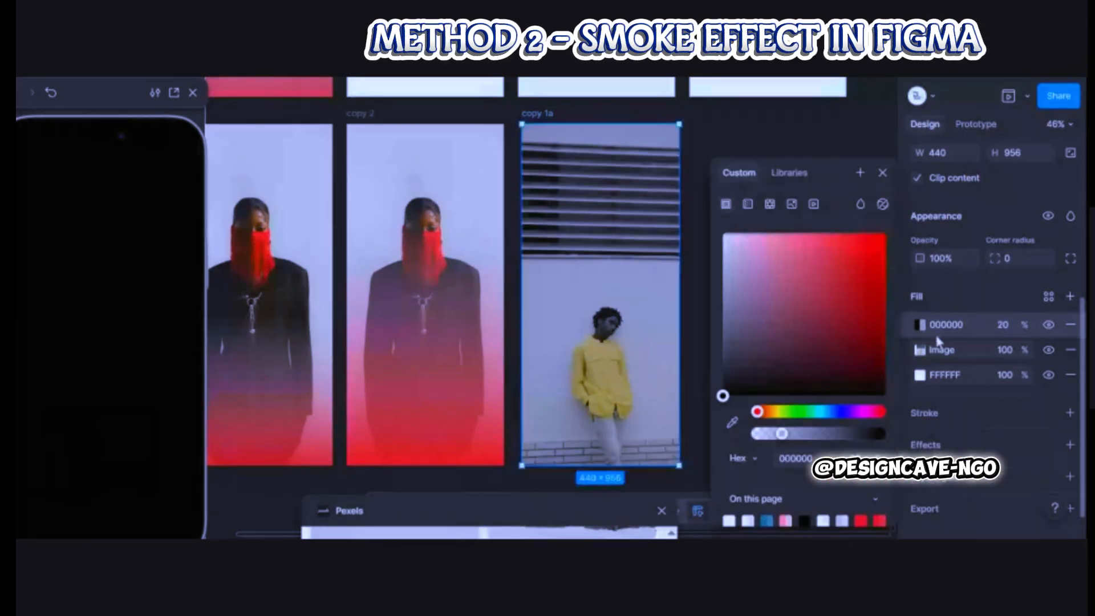
pyautogui.click(746, 205)
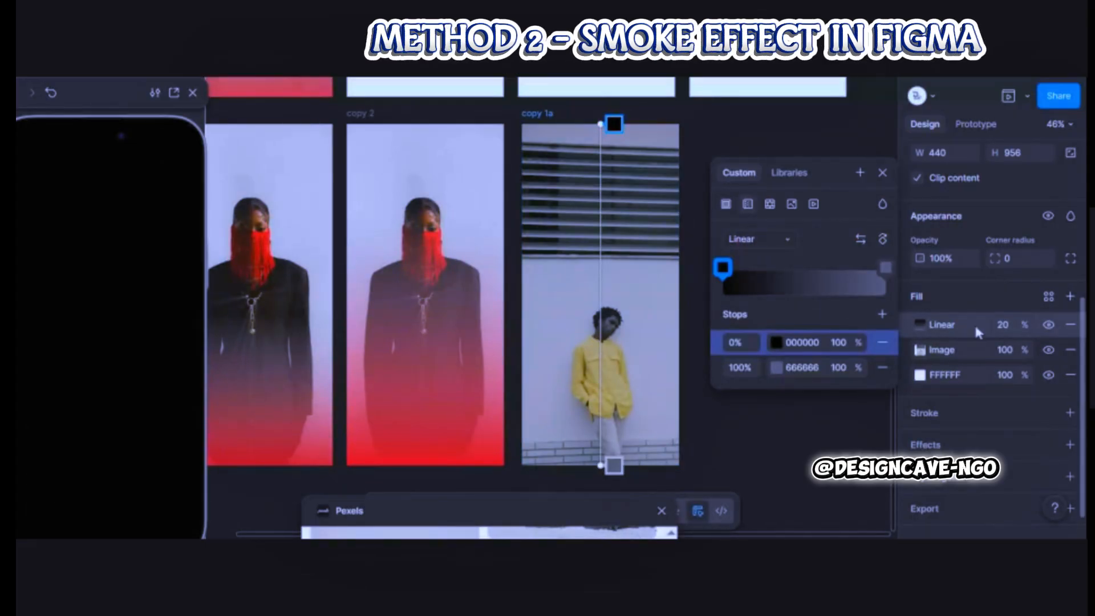
pyautogui.click(1005, 325)
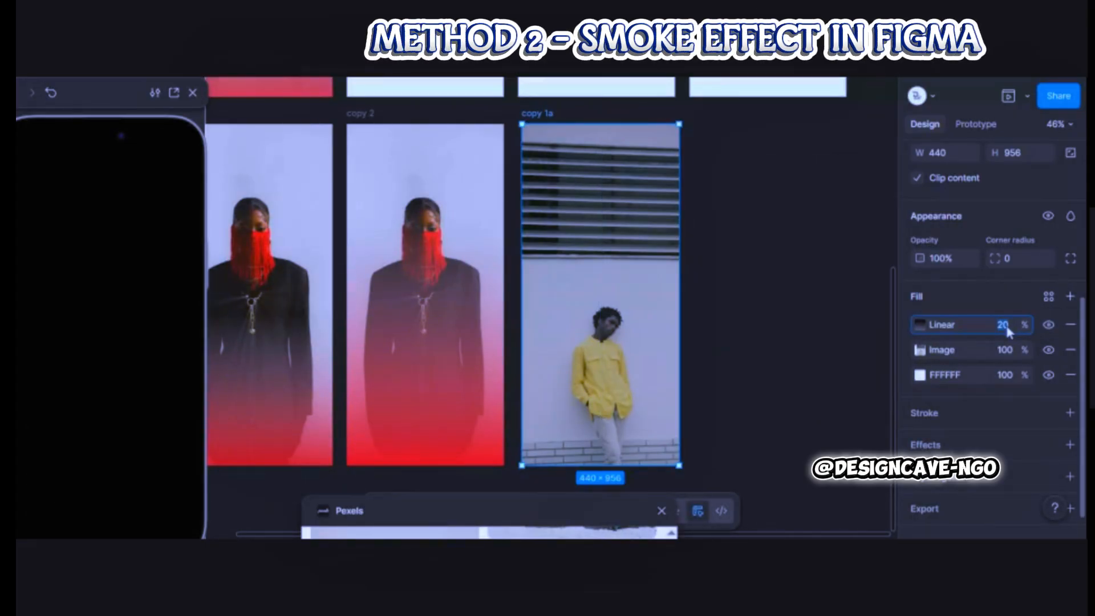
pyautogui.write('100')
pyautogui.press('Return')
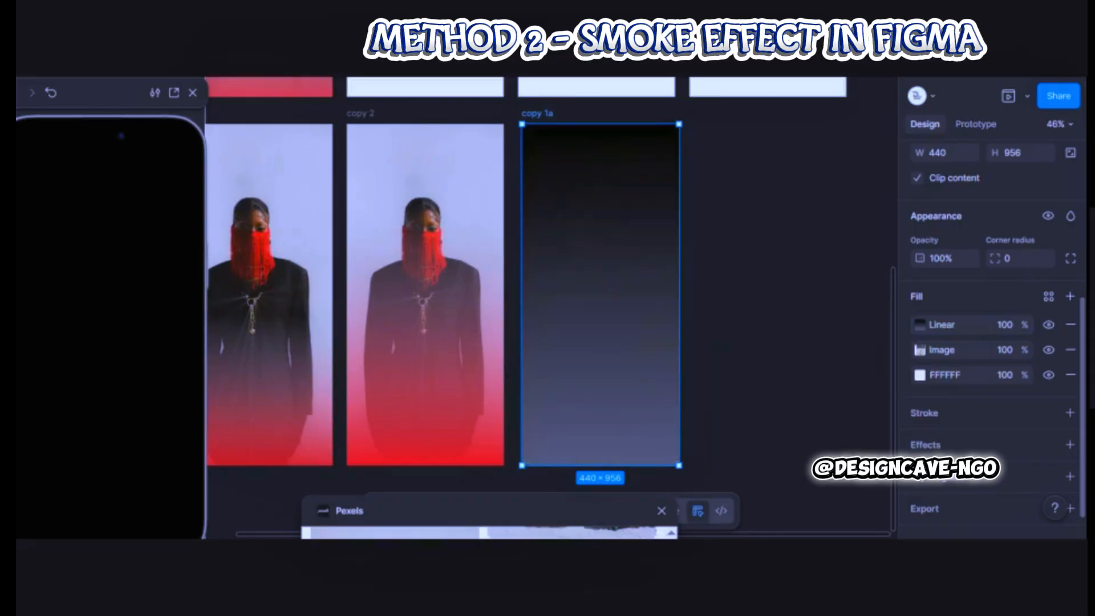
# Set the opacity of the 000000 stop in copy 1a's gradient to 0%.
pyautogui.click(922, 323)
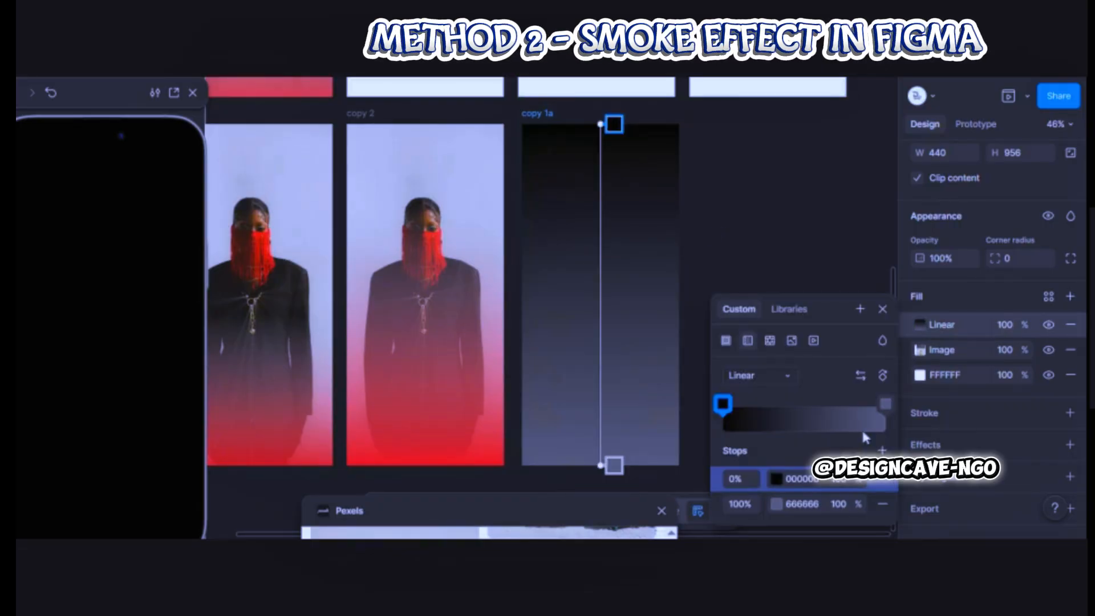
pyautogui.click(842, 481)
pyautogui.write('0')
pyautogui.press('Return')
pyautogui.moveTo(849, 310); pyautogui.dragTo(836, 166)
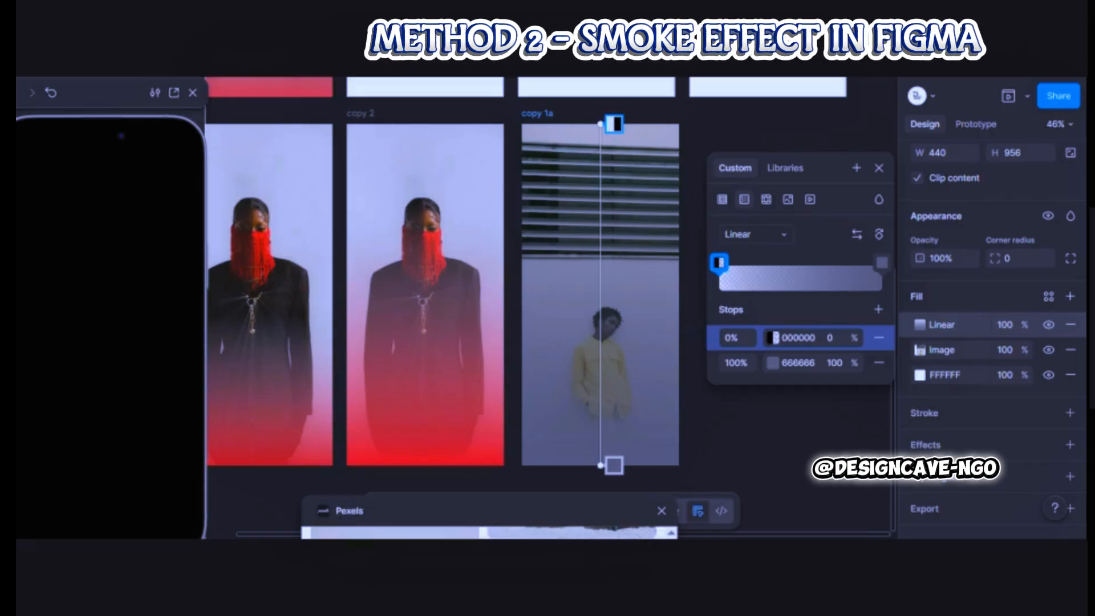
# Change the 100% stop of copy 1a's gradient to the red E82E2E from the page colours.
pyautogui.click(773, 362)
pyautogui.moveTo(640, 165); pyautogui.dragTo(361, 122)
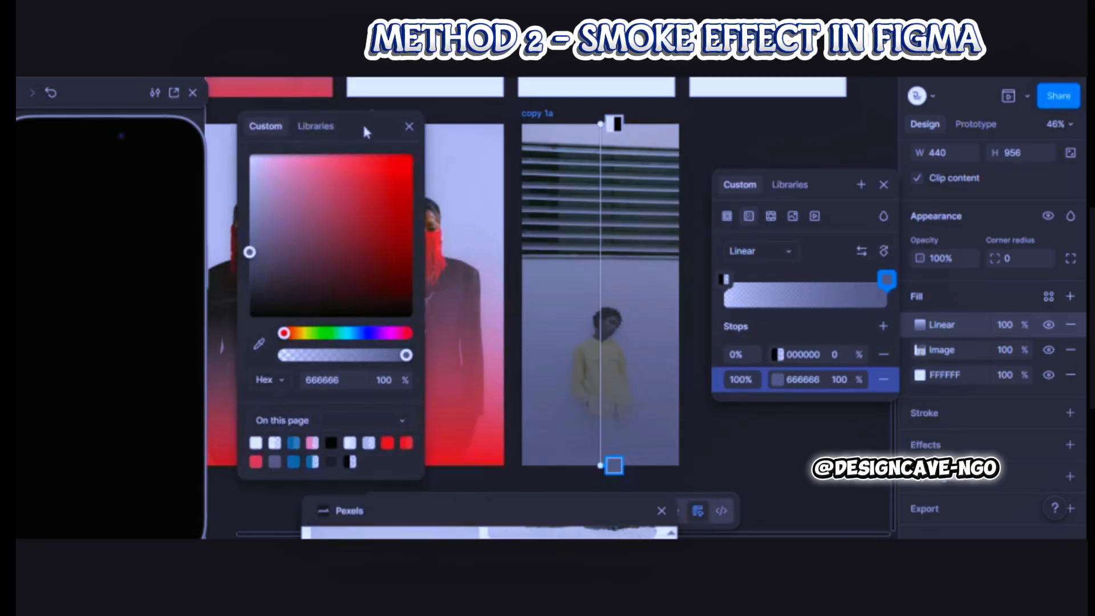
pyautogui.click(389, 441)
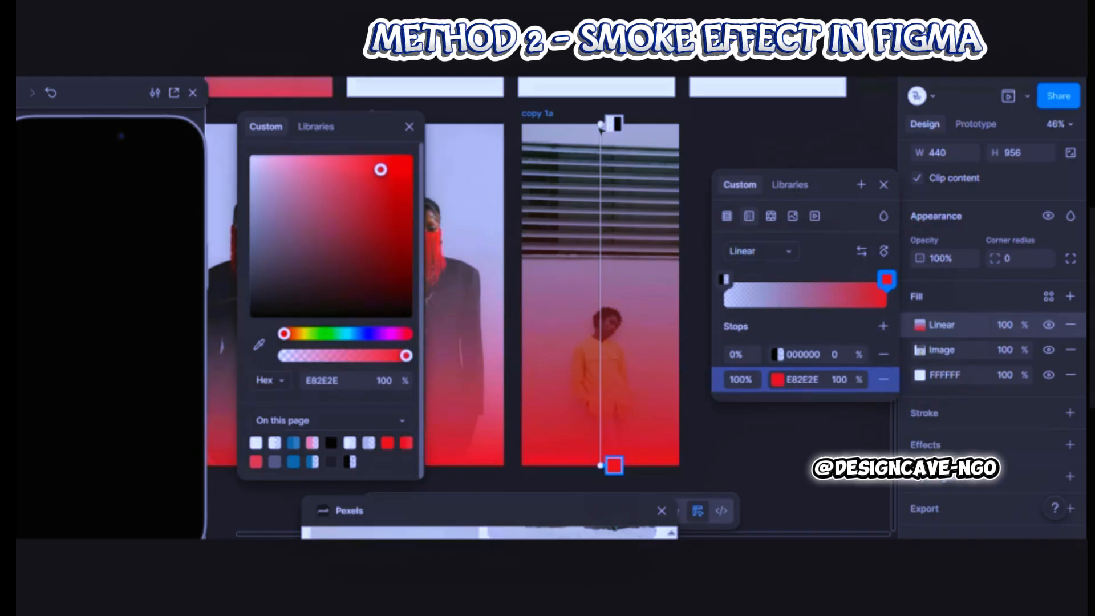
# Shorten and tilt copy 1a's gradient so the red smoke rises diagonally from the photo's lower-right corner, and deselect the frame.
pyautogui.moveTo(601, 125); pyautogui.dragTo(605, 181)
pyautogui.moveTo(600, 221); pyautogui.dragTo(546, 370)
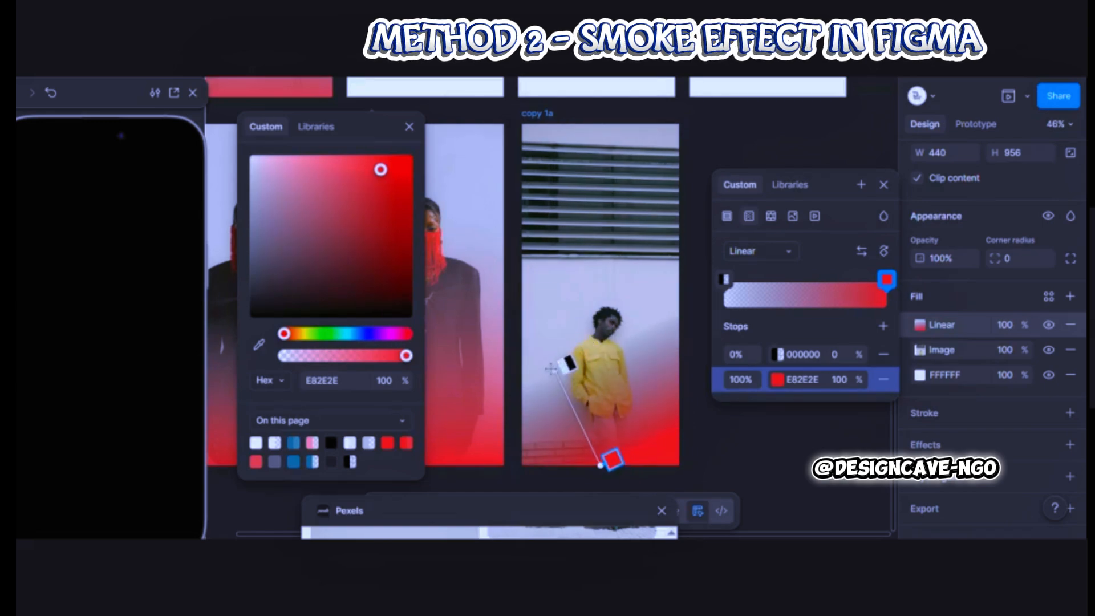
pyautogui.click(815, 436)
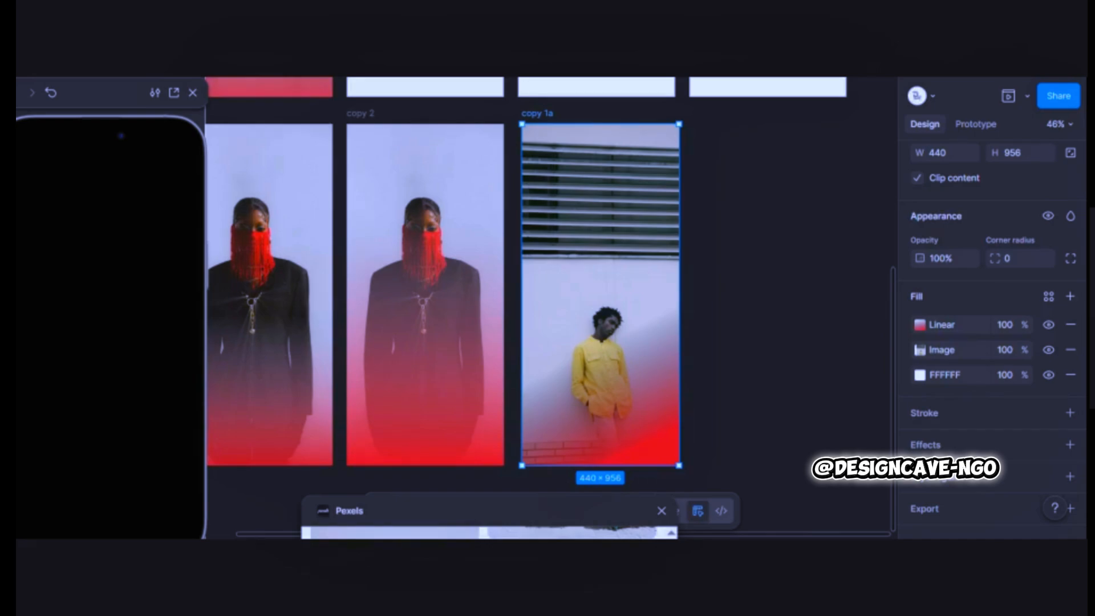
pyautogui.click(809, 433)
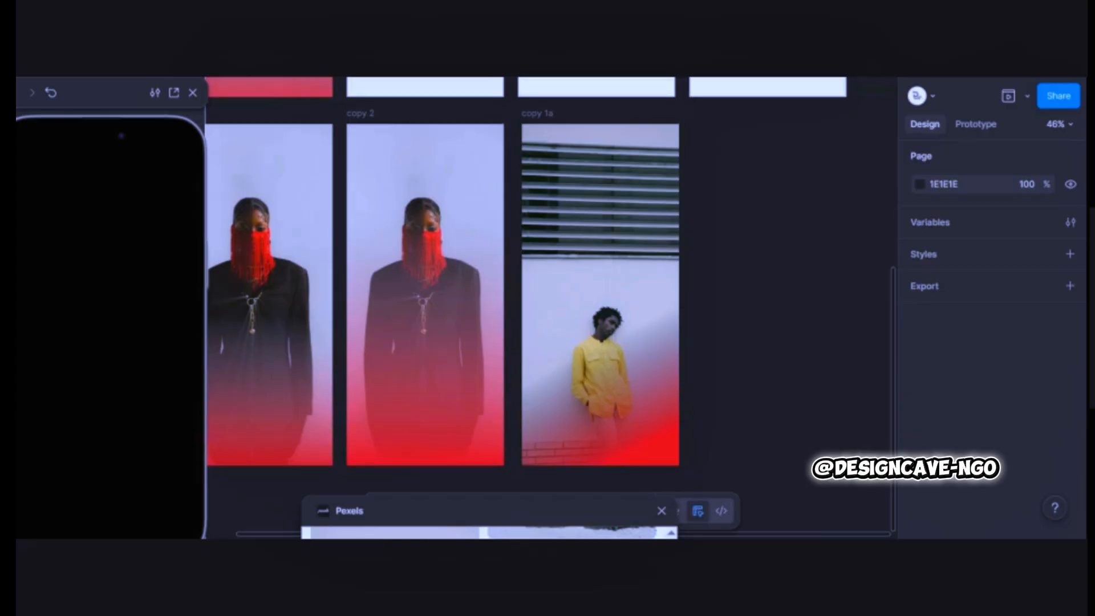
# Preview the copy frames, the three Onboarding frames and the authenticate frame one after another.
pyautogui.hscroll(-3, 656, 295)
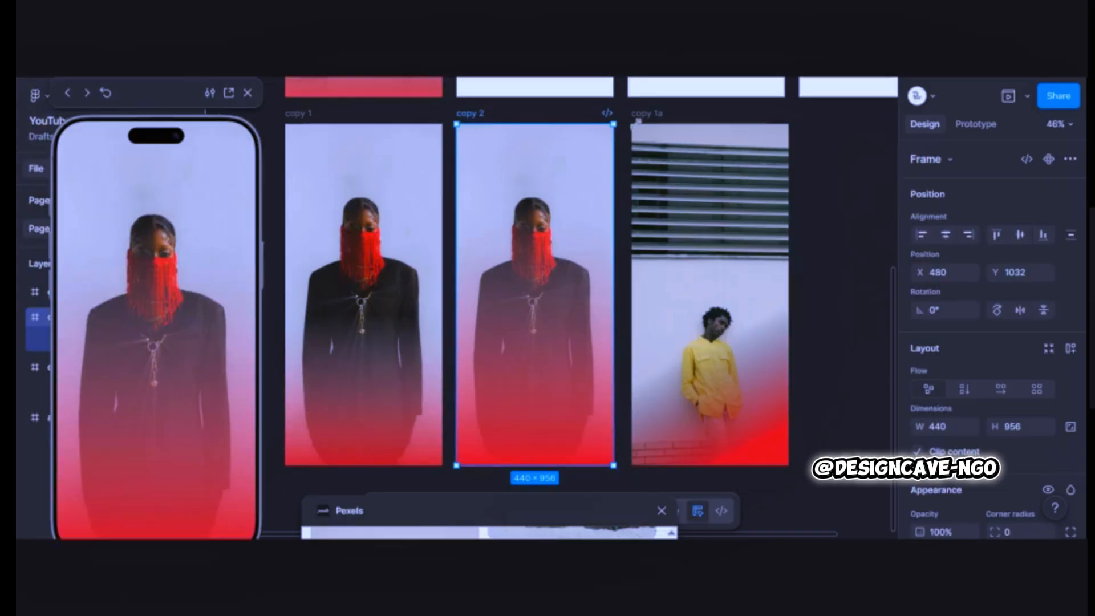
pyautogui.click(646, 114)
pyautogui.click(470, 113)
pyautogui.click(298, 113)
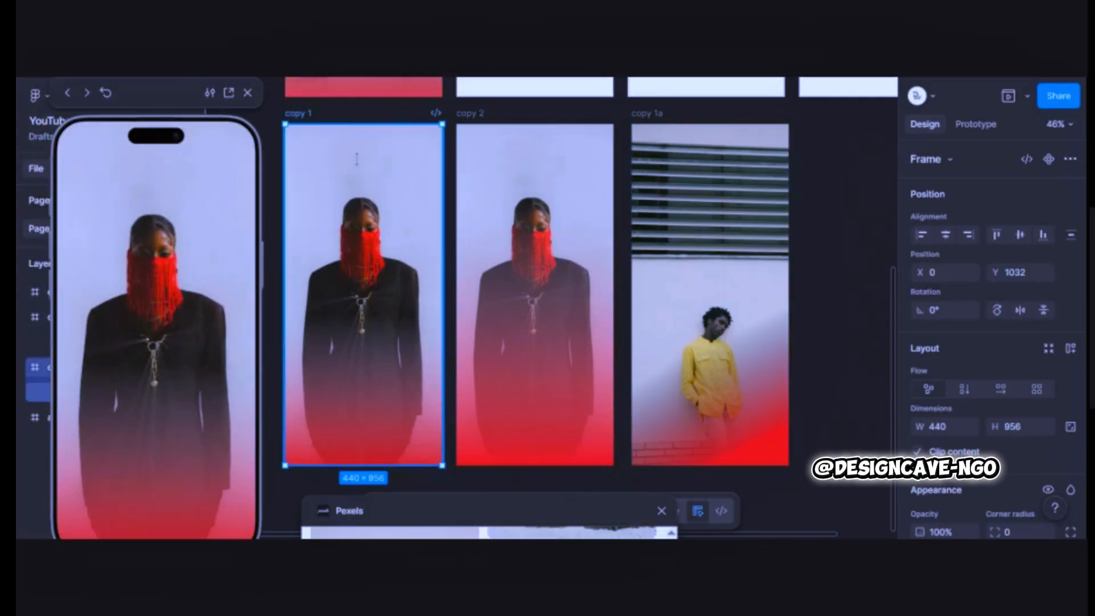
pyautogui.scroll(5, 357, 159)
pyautogui.click(365, 159)
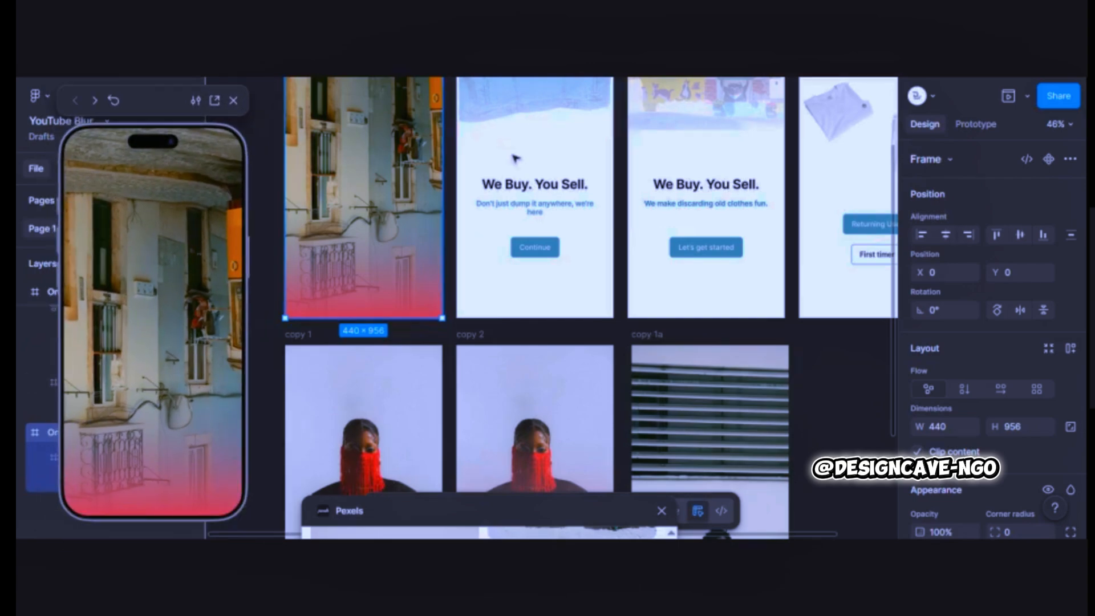
pyautogui.scroll(3, 516, 159)
pyautogui.click(480, 88)
pyautogui.click(651, 87)
pyautogui.click(824, 88)
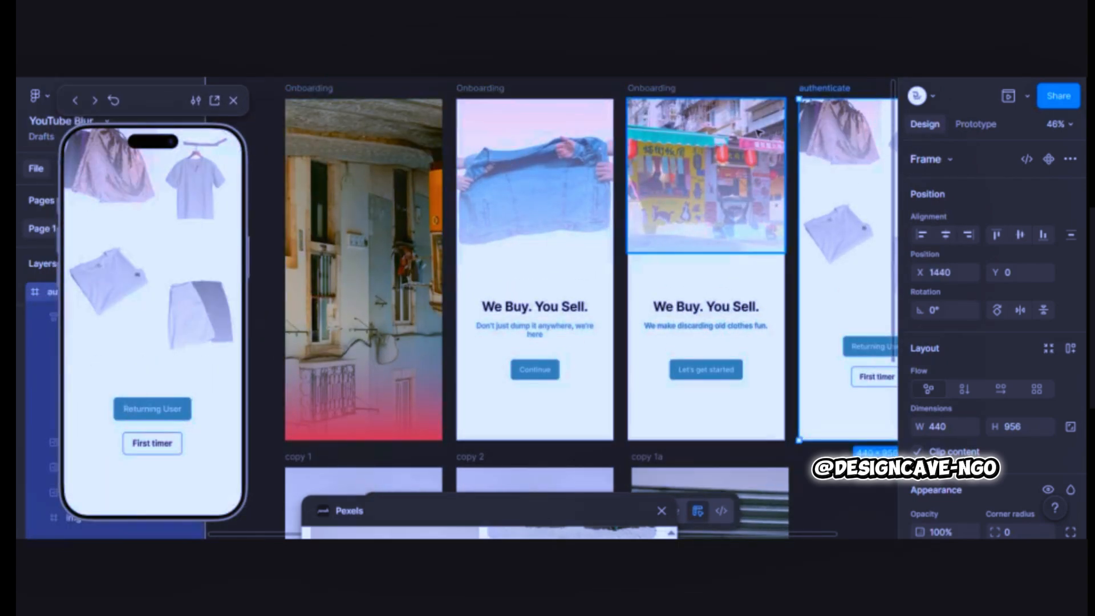
# Connect the first Onboarding frame to the second one with an After delay trigger of 800 ms.
pyautogui.hotkey('shift', 'Tab')
pyautogui.hotkey('shift', 'Tab')
pyautogui.hotkey('shift', 'Tab')
pyautogui.hotkey('shift', 'e')
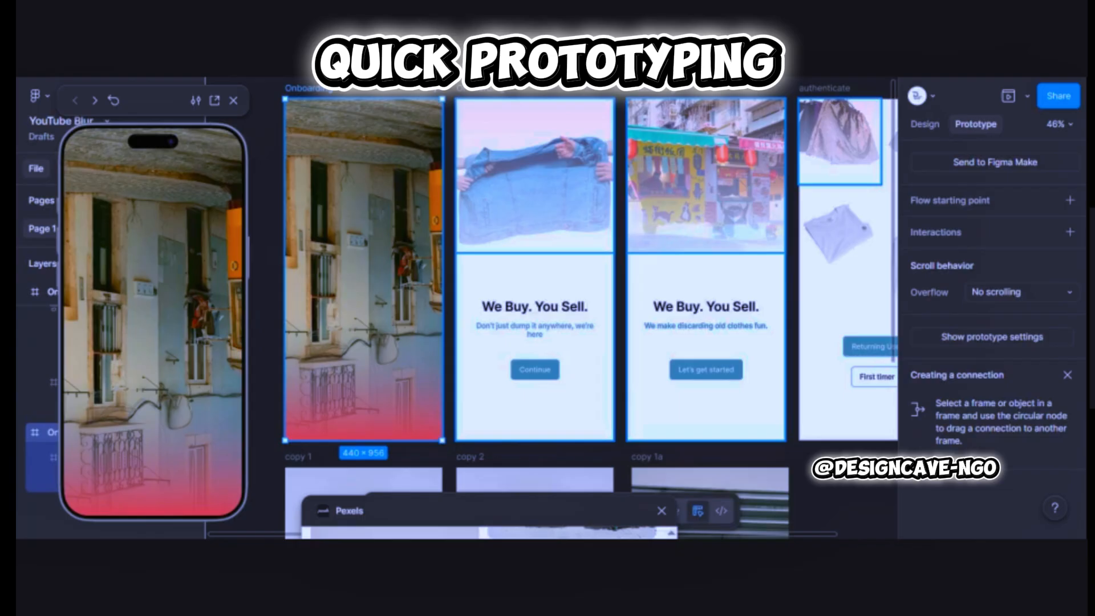
pyautogui.moveTo(442, 270); pyautogui.dragTo(485, 323)
pyautogui.click(627, 240)
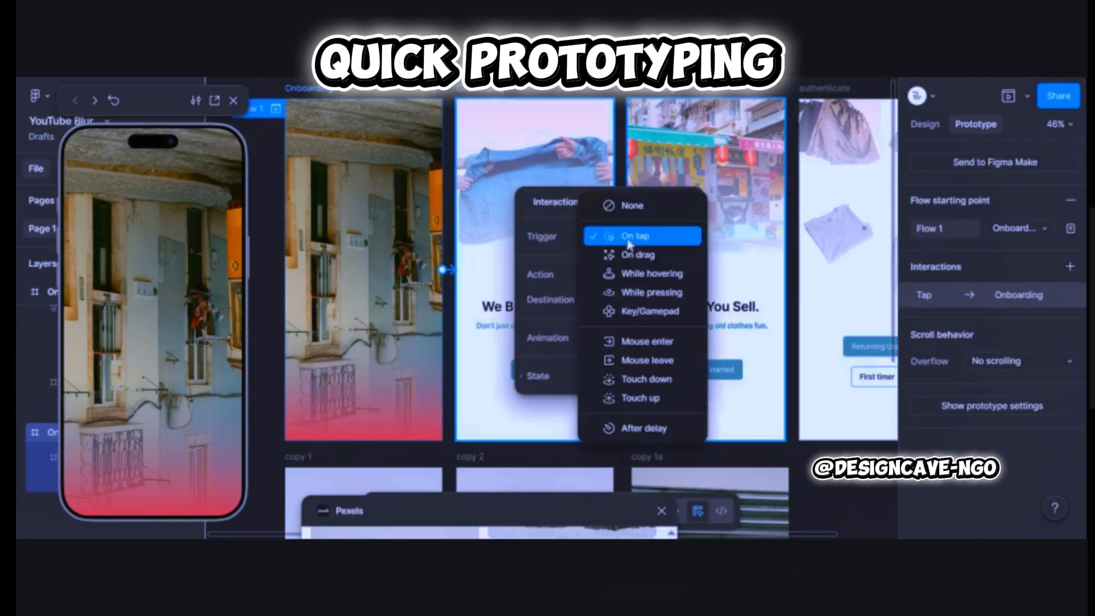
pyautogui.click(643, 428)
# Set the delayed transition's animation to Smart animate with the Ease in and out curve.
pyautogui.click(633, 360)
pyautogui.click(624, 399)
pyautogui.click(633, 387)
pyautogui.click(631, 405)
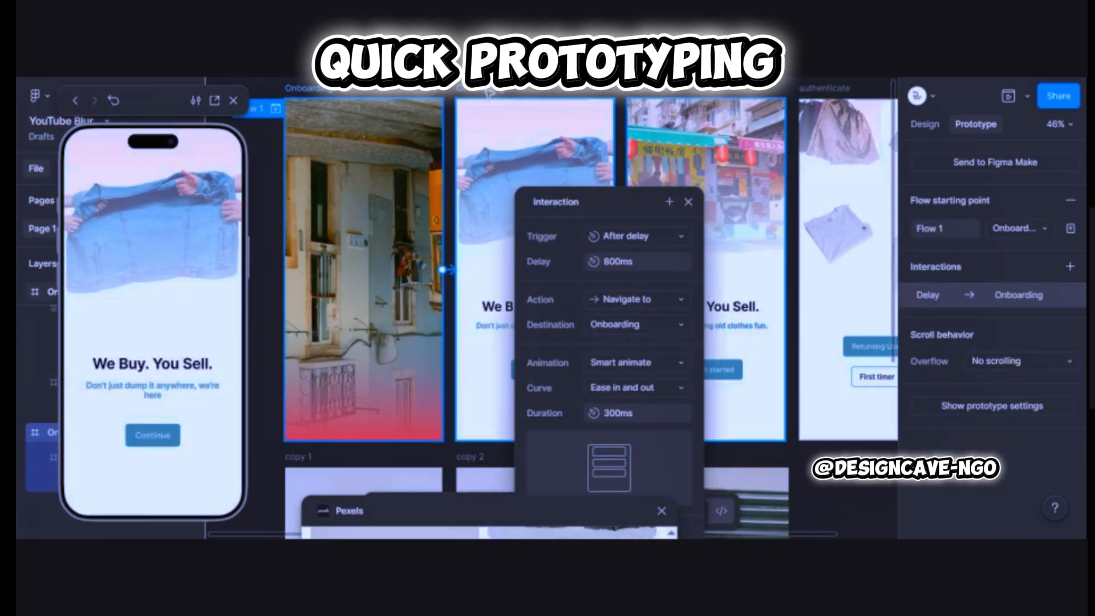
# Link the Continue button to the next Onboarding frame and the Let's get started button to the authenticate frame on tap.
pyautogui.click(534, 371)
pyautogui.moveTo(561, 369); pyautogui.dragTo(806, 353)
pyautogui.click(719, 370)
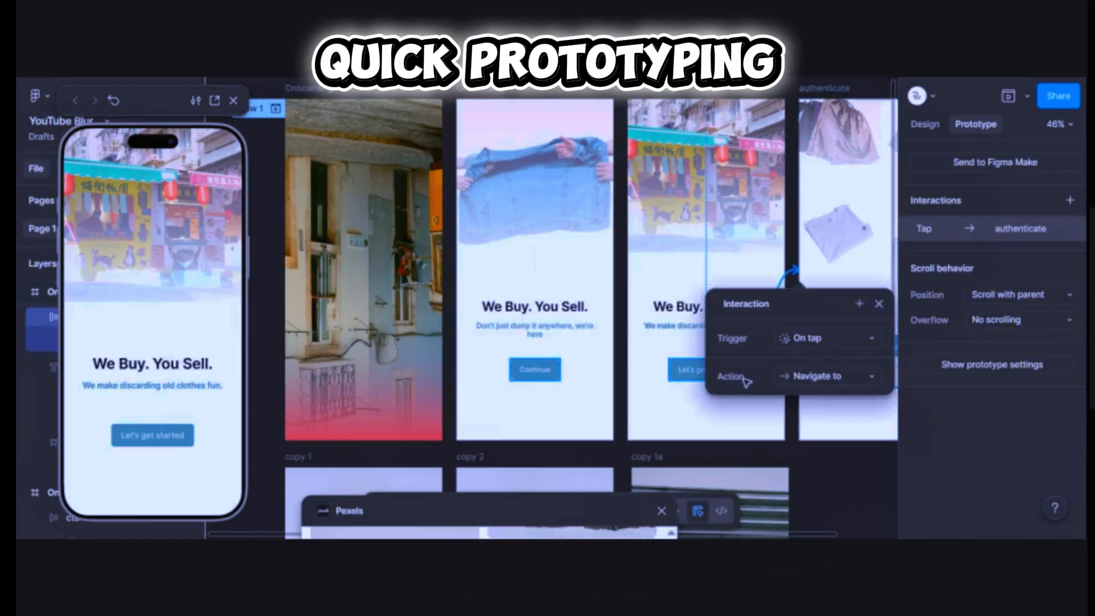
pyautogui.click(810, 442)
pyautogui.click(807, 401)
# Restart the prototype preview from the first Onboarding frame and run through the Continue and Let's get started buttons.
pyautogui.click(113, 101)
pyautogui.click(922, 125)
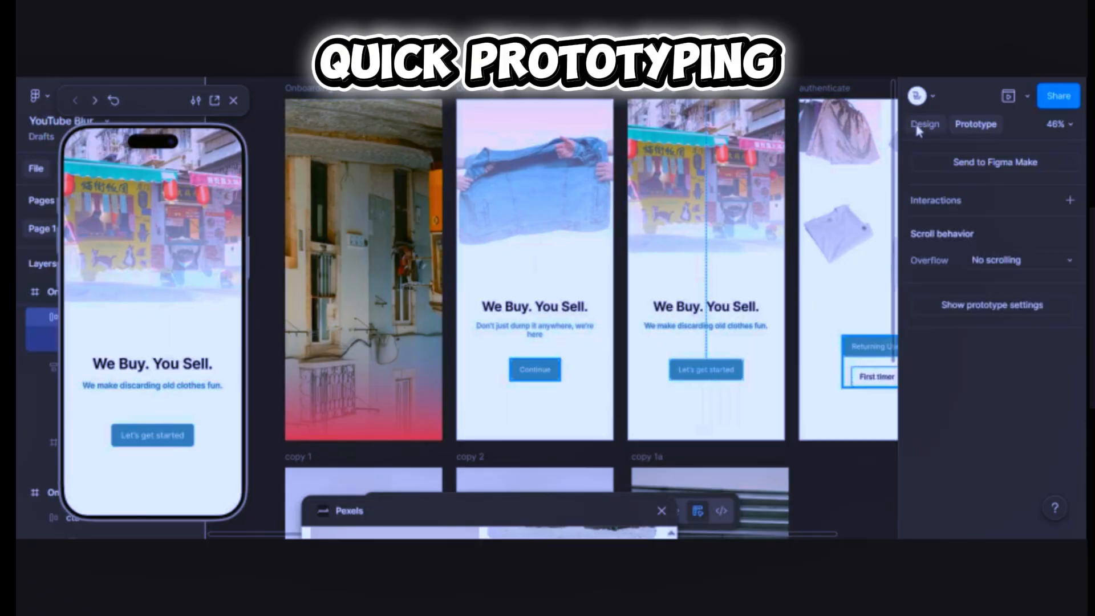
pyautogui.click(327, 156)
pyautogui.click(113, 101)
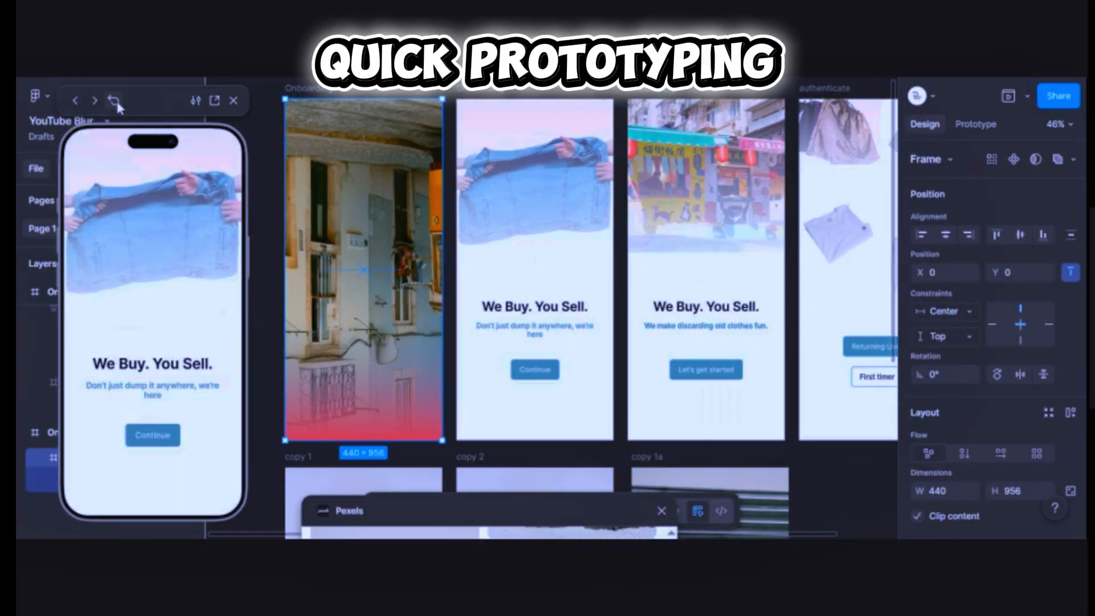
pyautogui.click(113, 101)
pyautogui.click(152, 435)
pyautogui.click(152, 435)
# Preview the copy frames in the lower row and close the preview window.
pyautogui.scroll(-2, 432, 384)
pyautogui.click(433, 383)
pyautogui.click(667, 401)
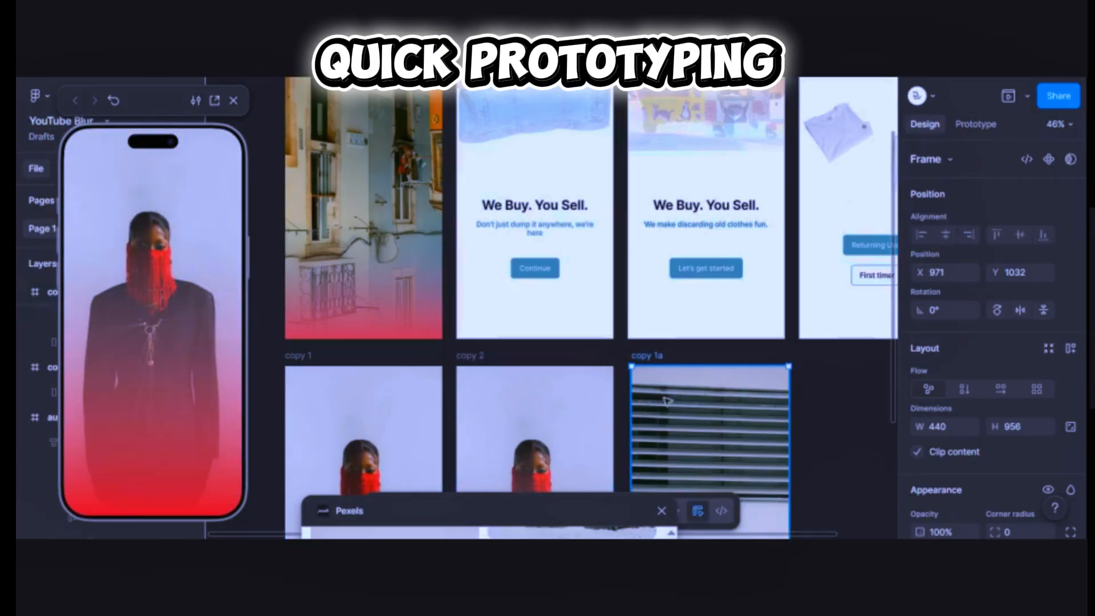
pyautogui.scroll(-1, 667, 401)
pyautogui.click(266, 225)
pyautogui.scroll(-3, 266, 227)
pyautogui.click(233, 101)
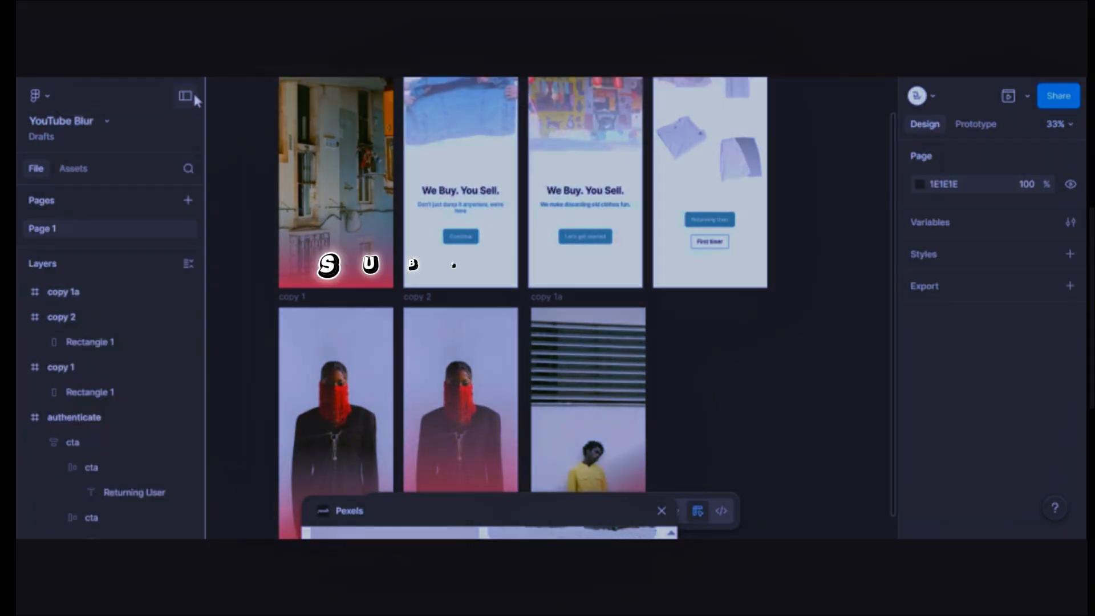